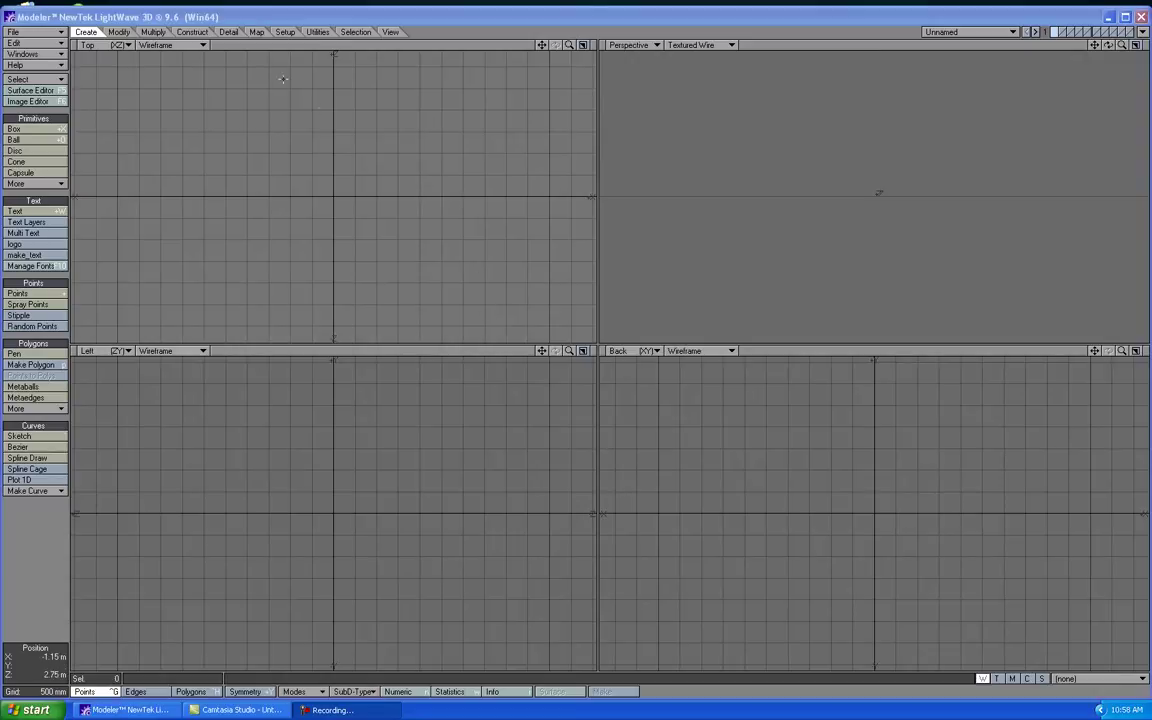
Step: Create a disc at the origin along the Y axis, with X and Z radii of 5 m
click(30, 150)
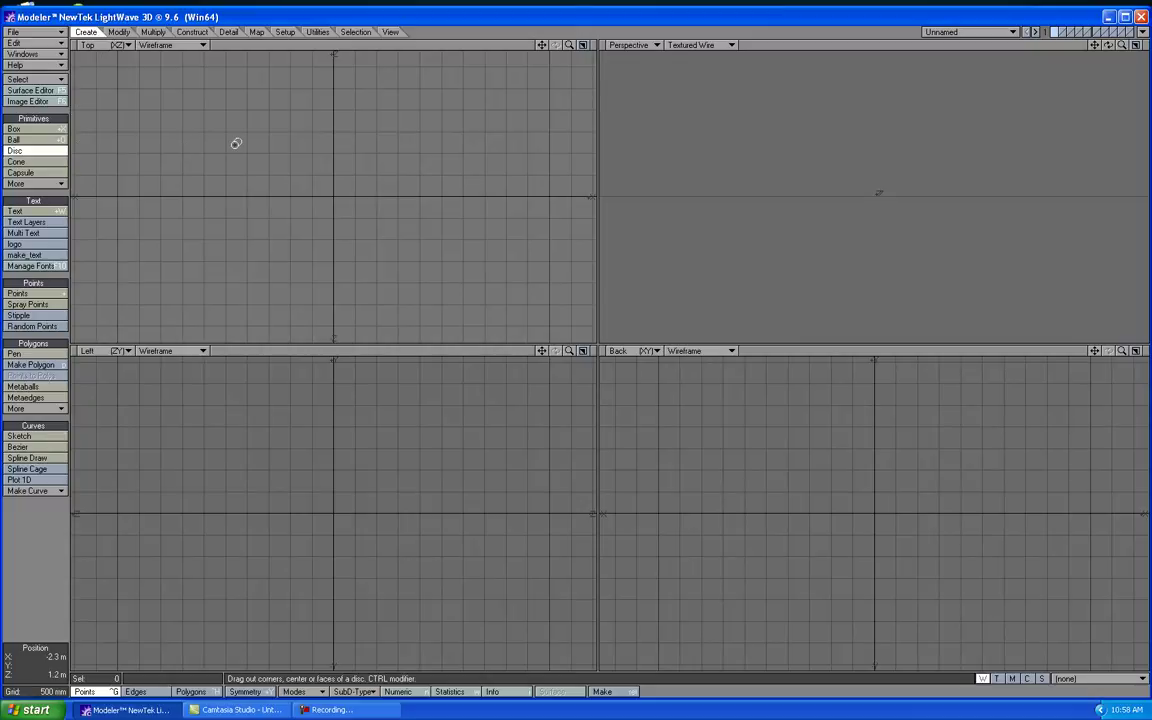
key(n)
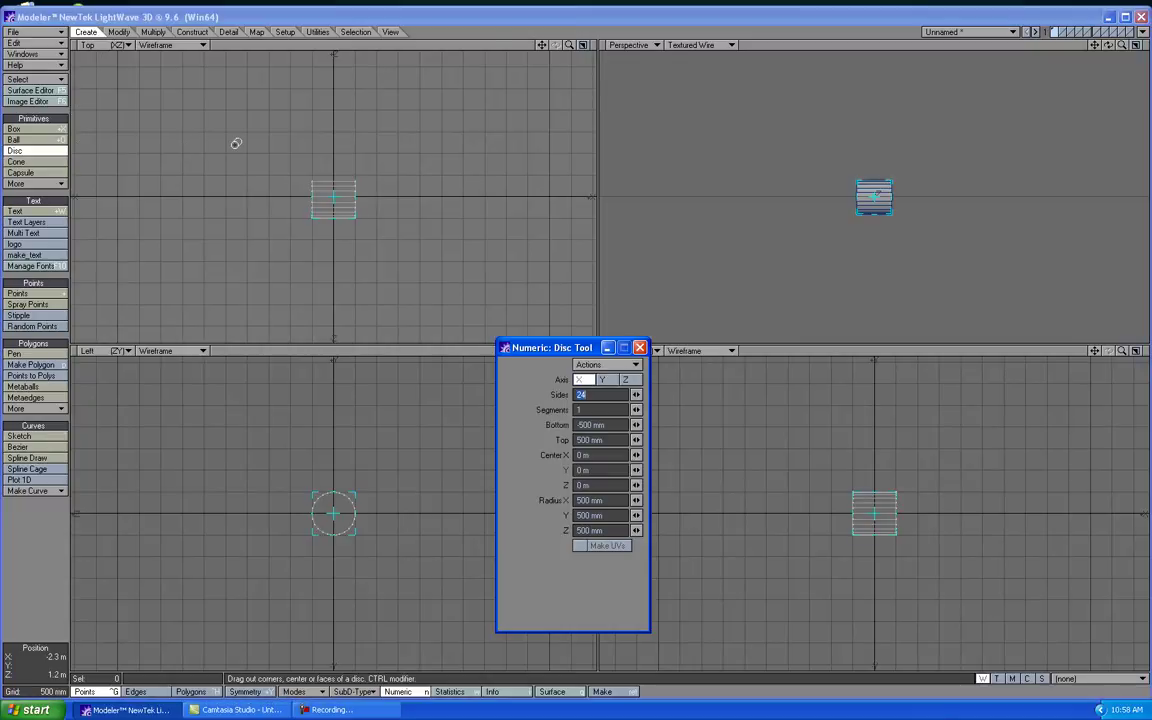
click(608, 381)
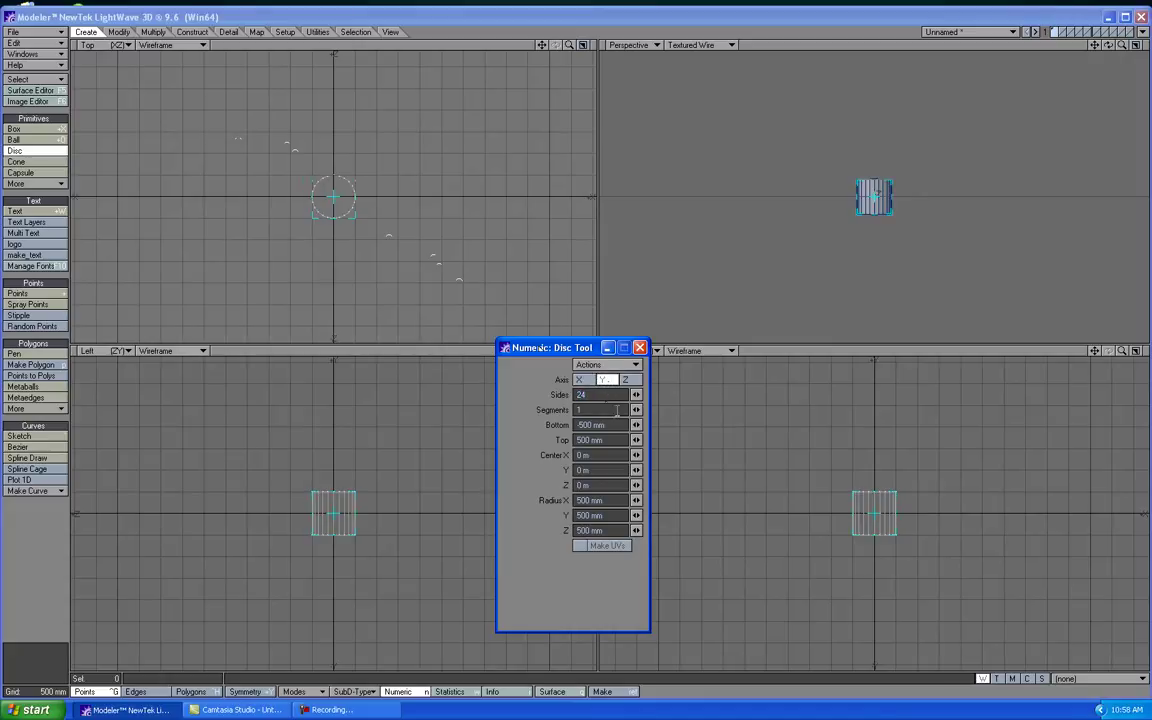
click(622, 500)
text(5m)
click(616, 530)
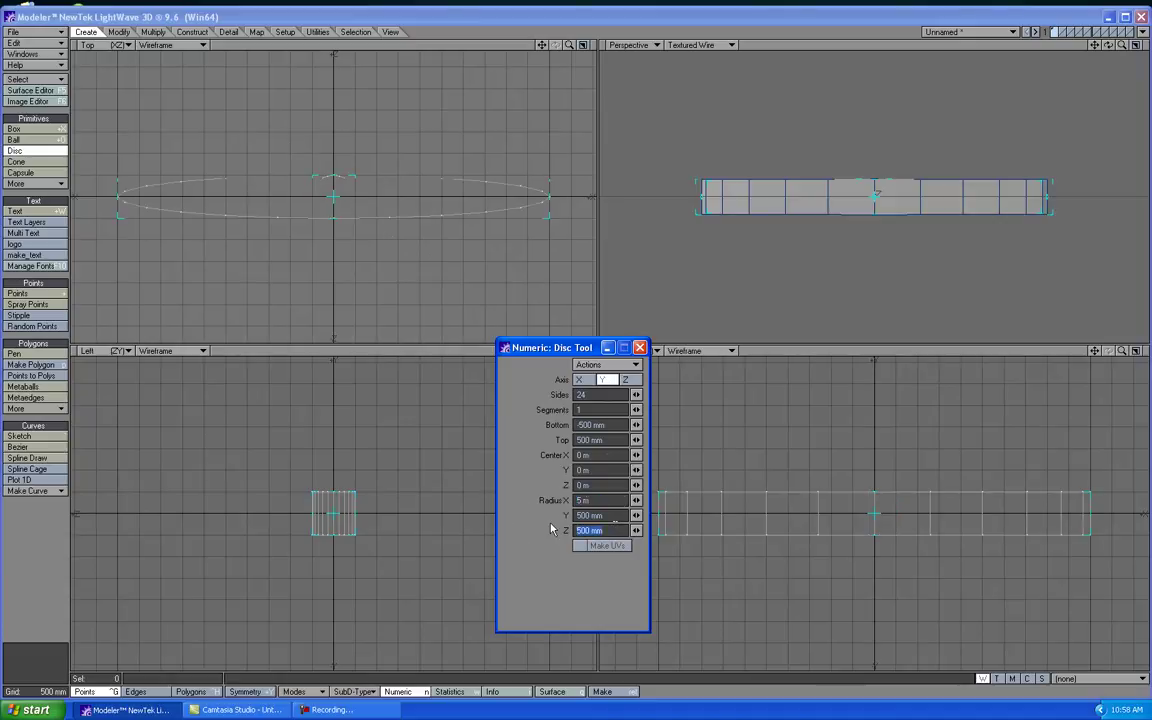
text(5m)
Step: Flatten the disc by setting its Y radius to 0 m, and finish creating it
click(617, 515)
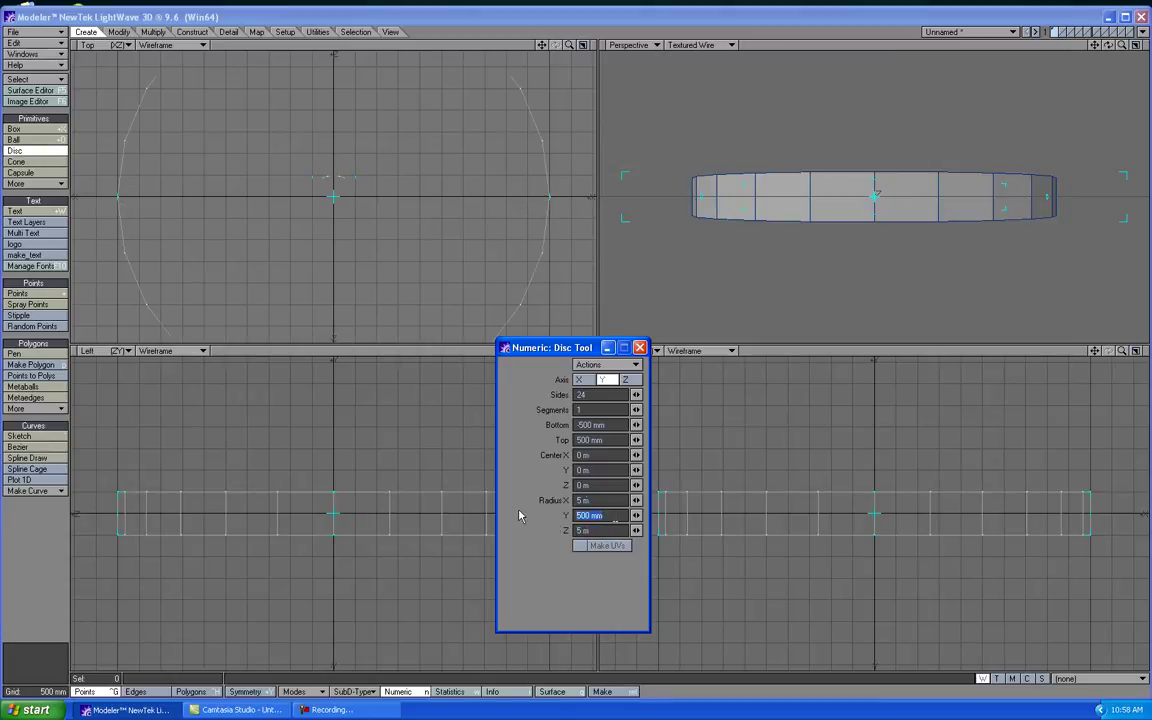
text(0)
click(601, 499)
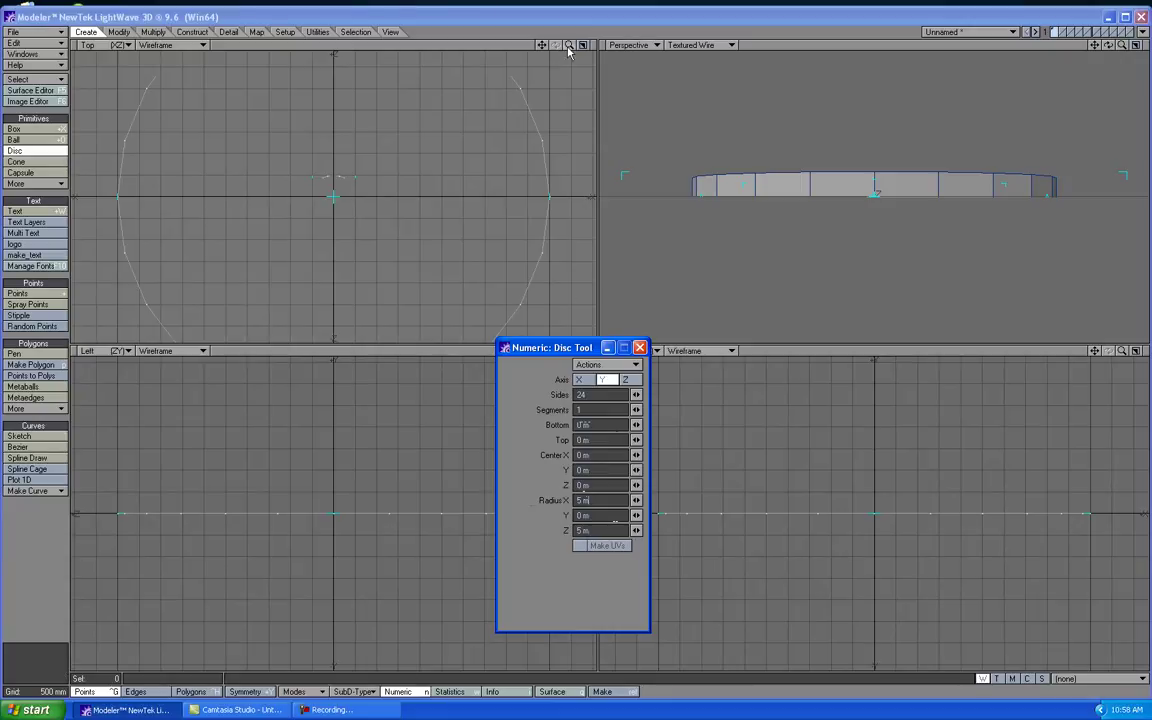
mouse_move(569, 46)
mouse_down()
mouse_move(549, 46)
mouse_move(571, 44)
mouse_up()
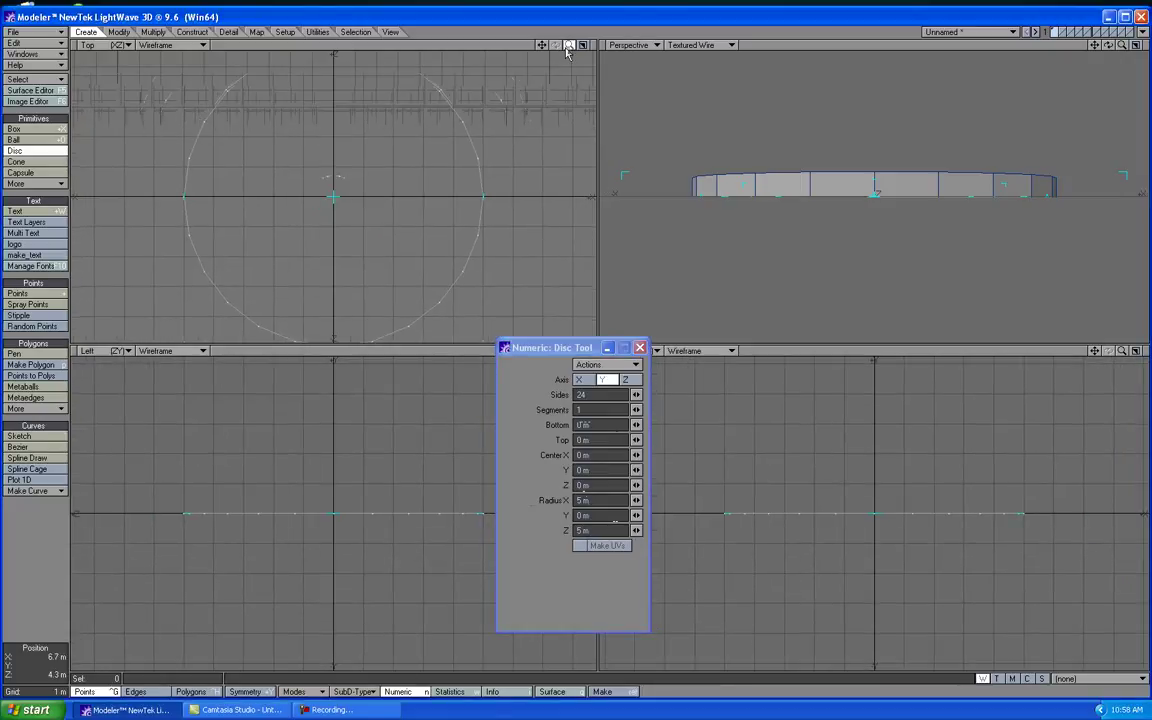
key(space)
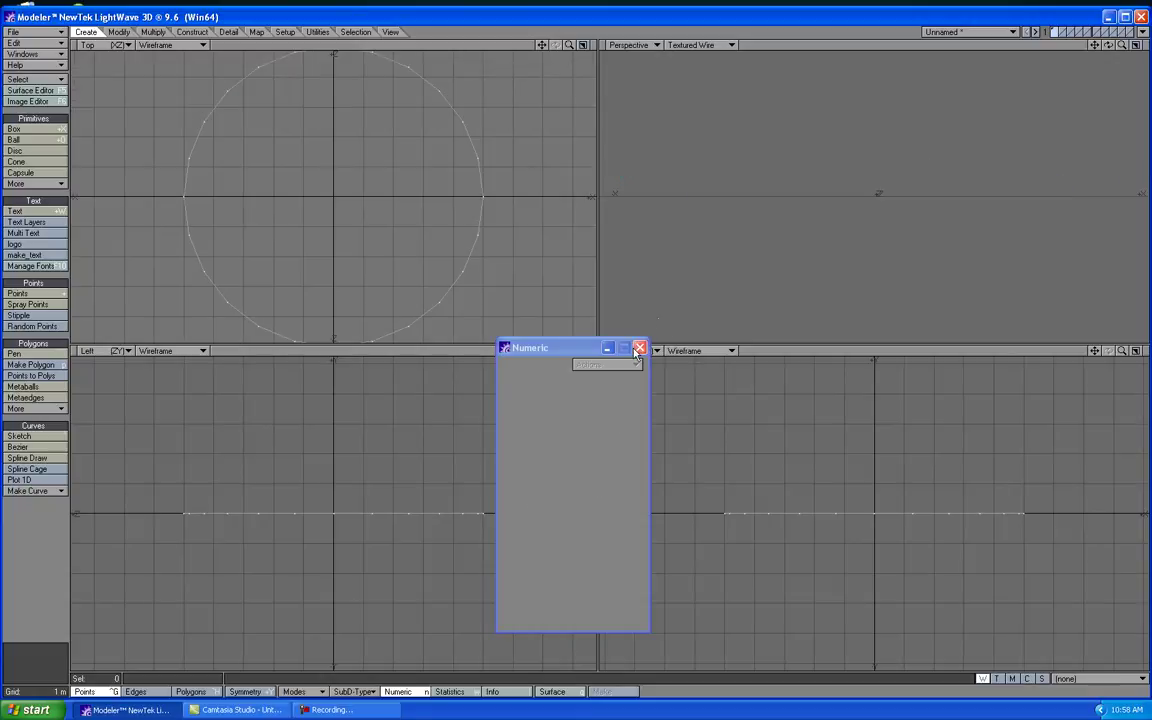
click(640, 347)
Step: Select the disc polygon and bevel it with an inset of 3 m
drag(1109, 46, 1110, 50)
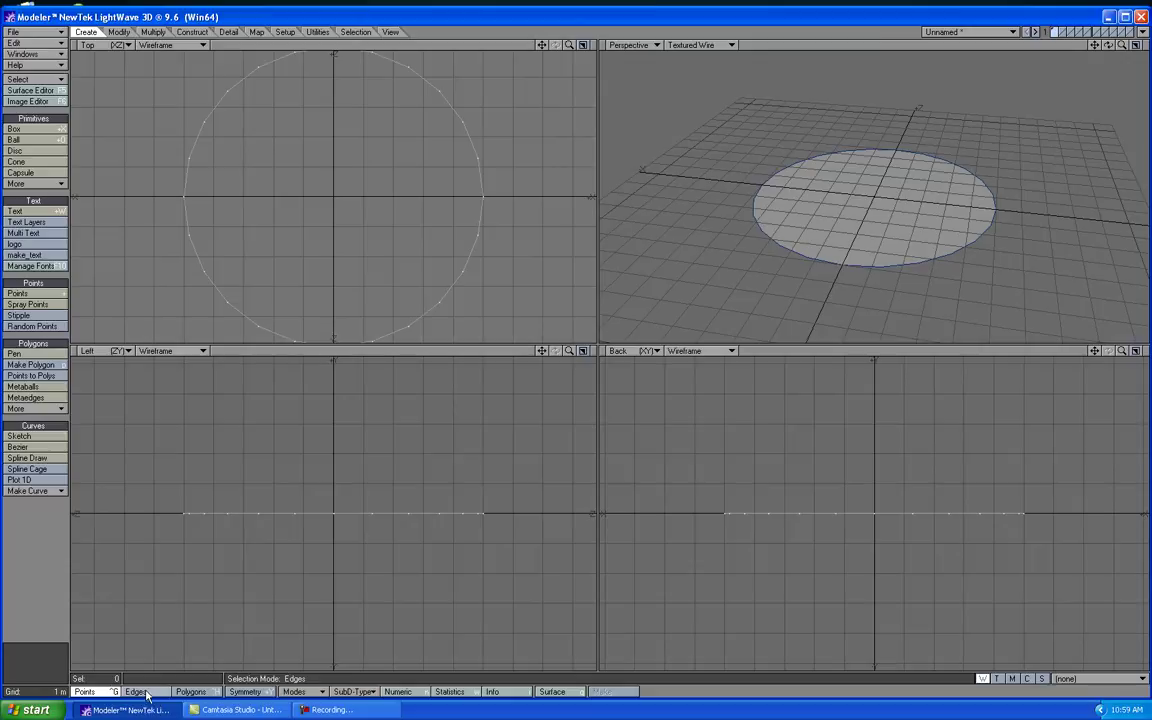
click(193, 692)
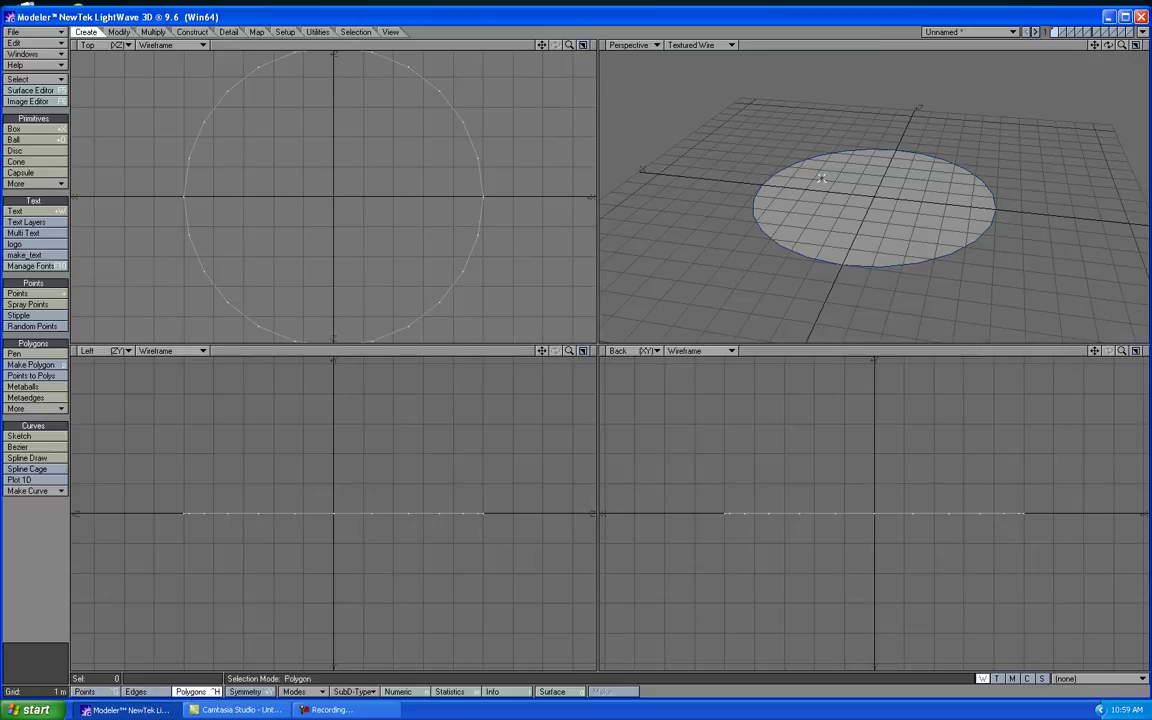
click(865, 212)
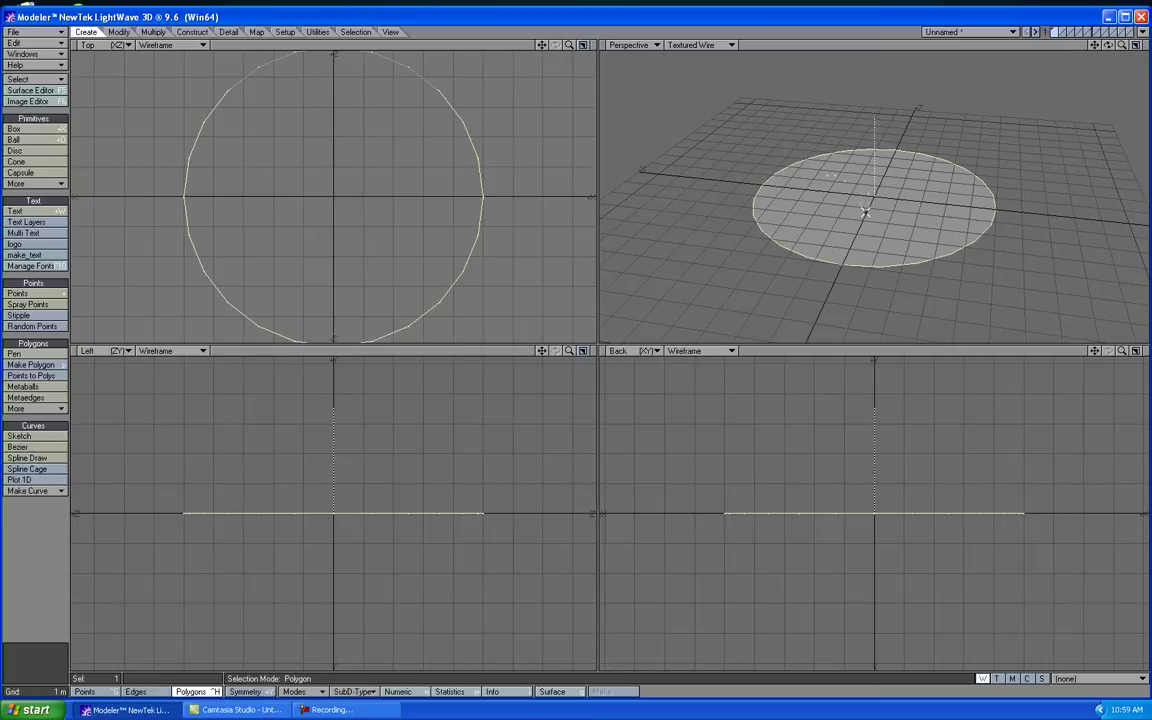
key(b)
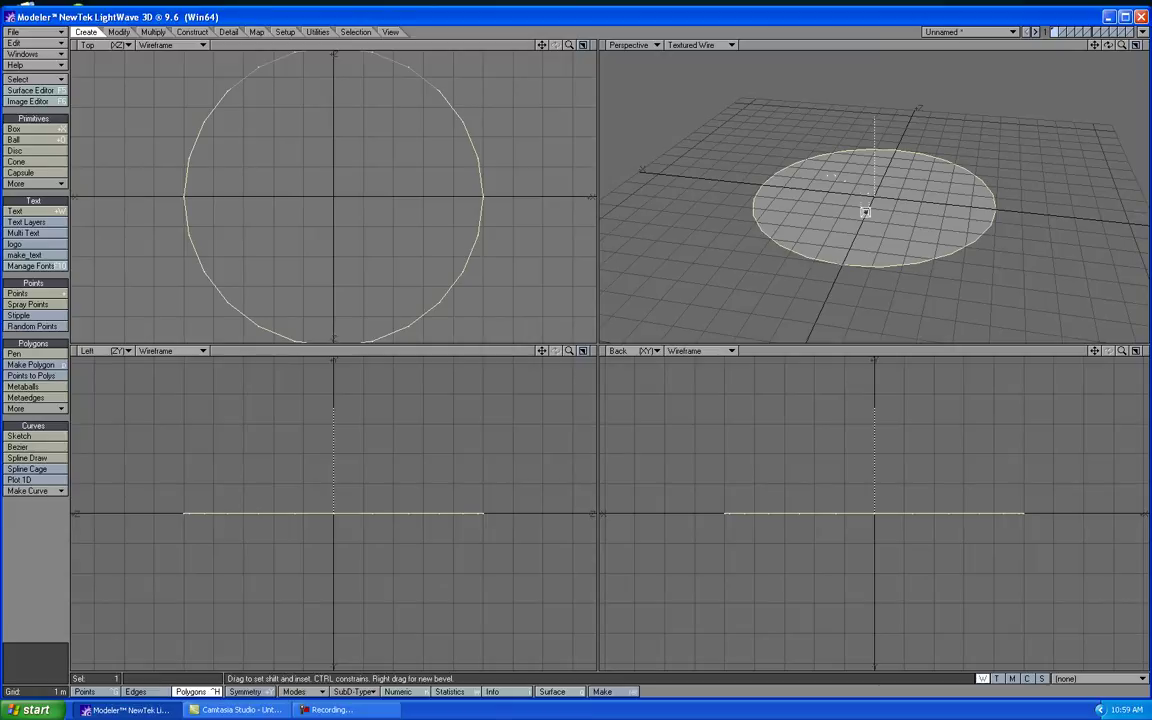
key(n)
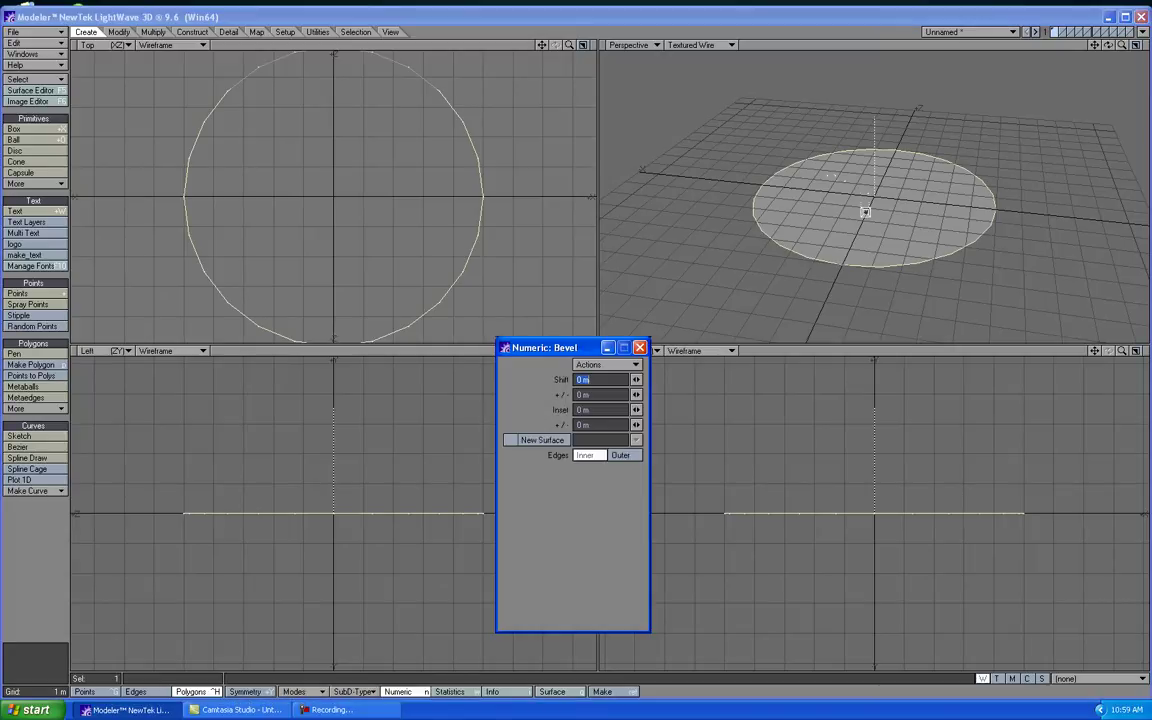
click(596, 410)
text(3)
key(Return)
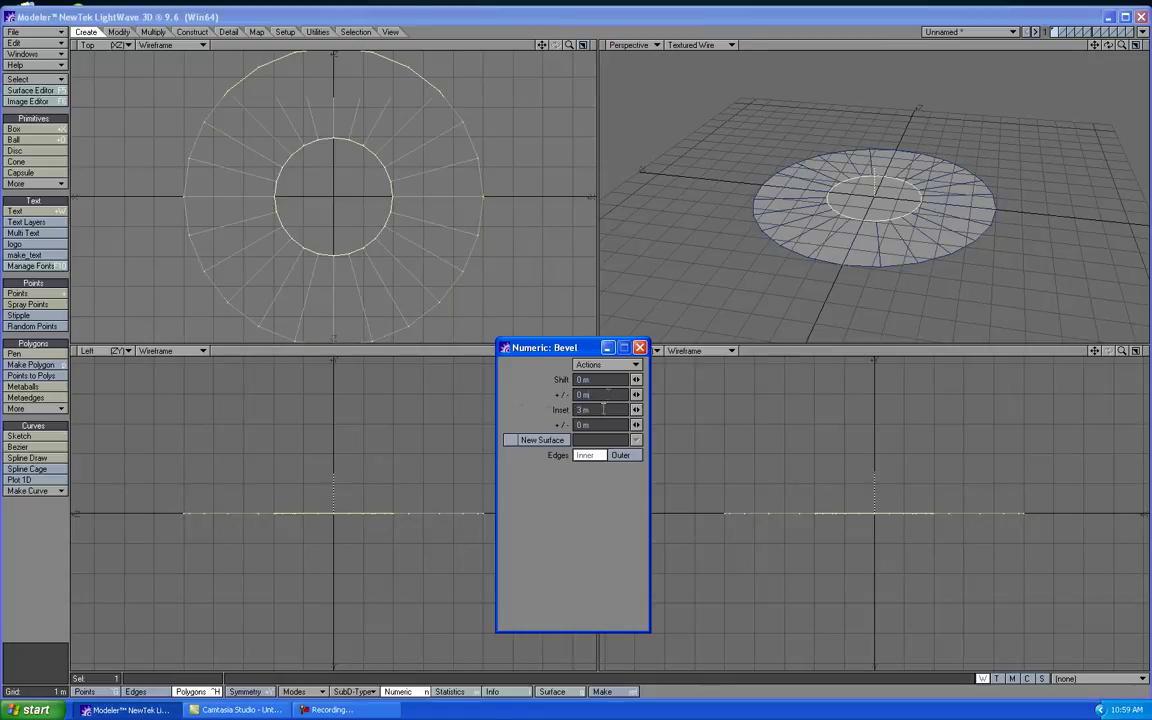
Step: Try bevel insets of 3.5 m, 4 m and 5 m on the disc polygon
drag(602, 411, 520, 416)
text(3.5)
key(Return)
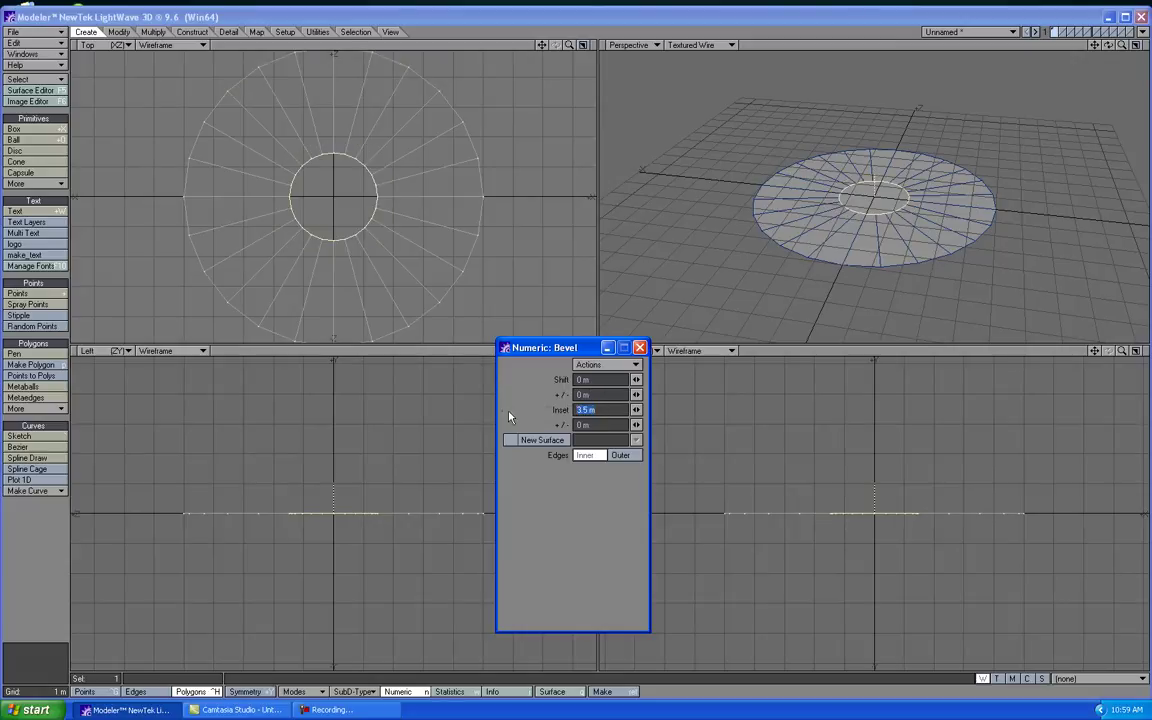
text(4)
click(600, 425)
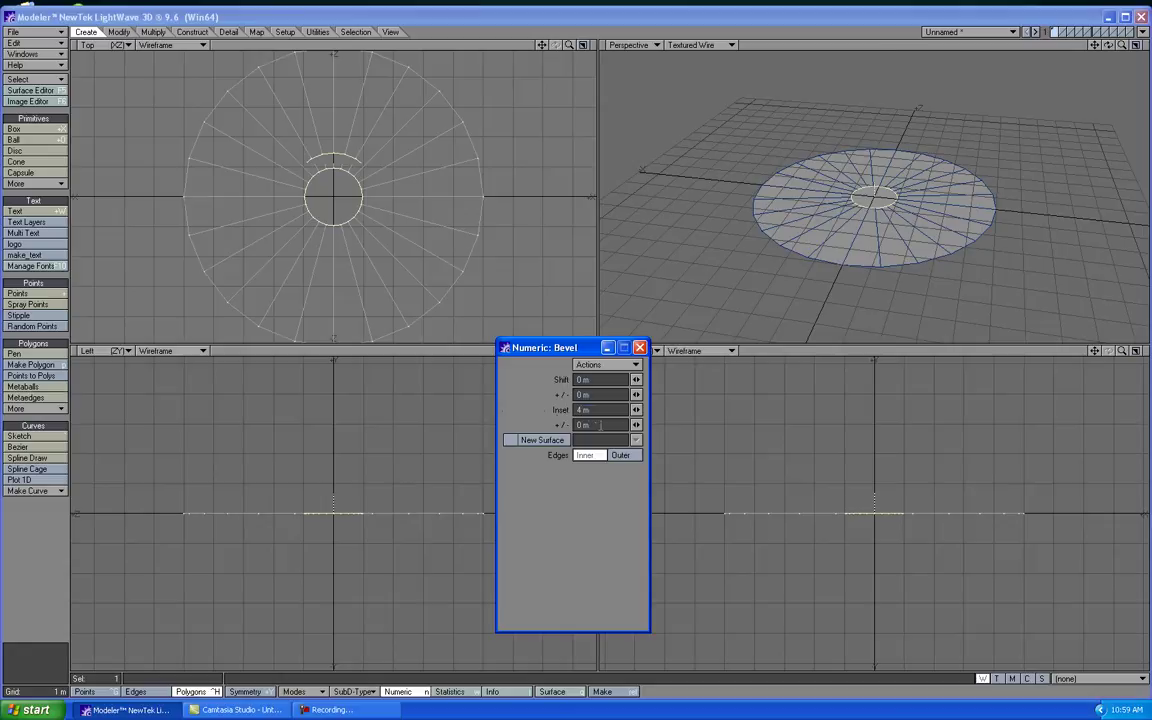
click(589, 409)
text(5)
key(Return)
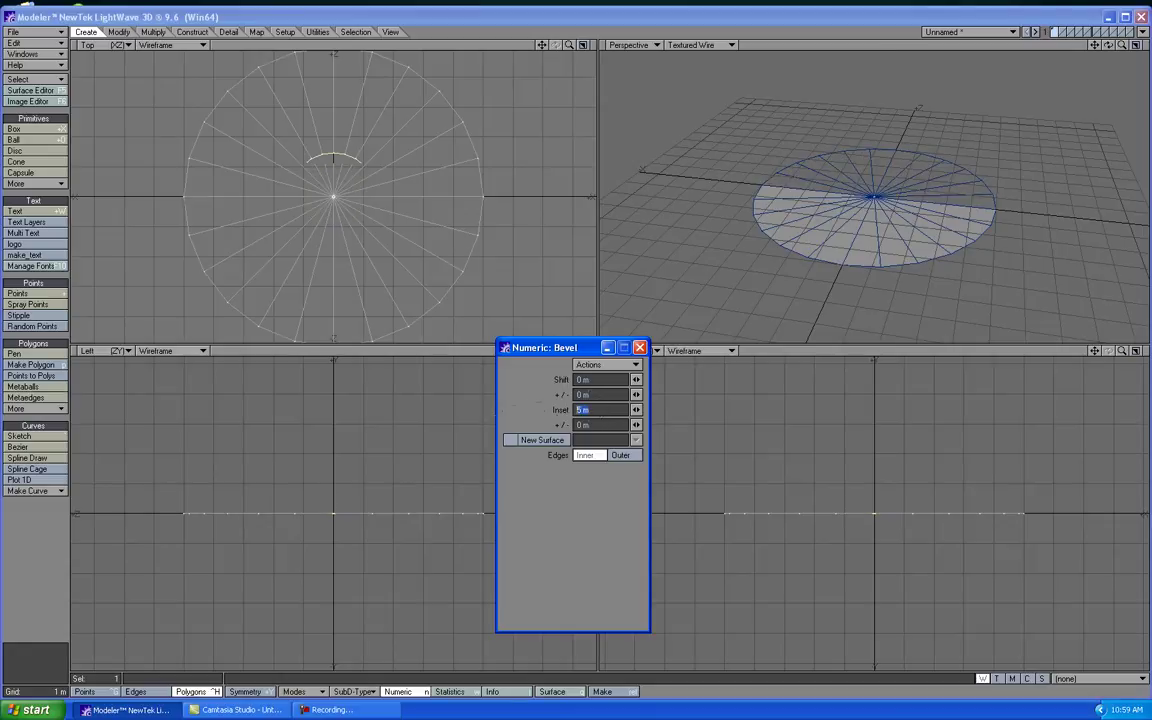
Step: Set the bevel inset to 4.5 m, finish the bevel and deselect the polygon
text(4.5)
key(Return)
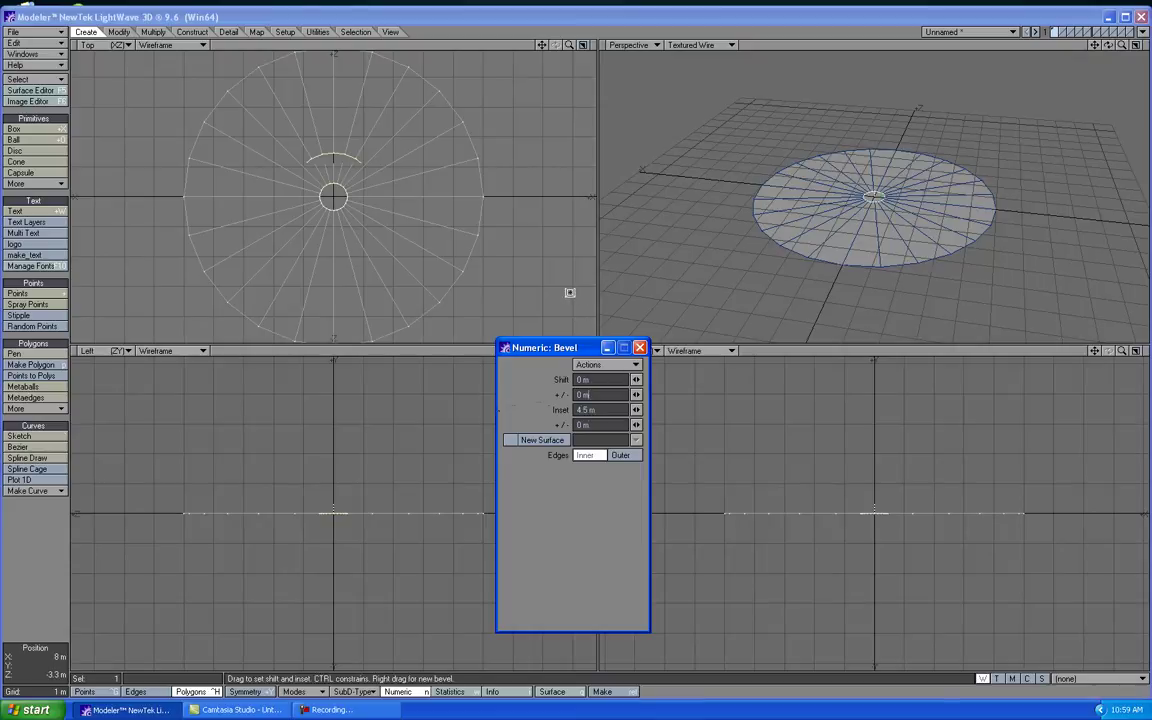
click(640, 347)
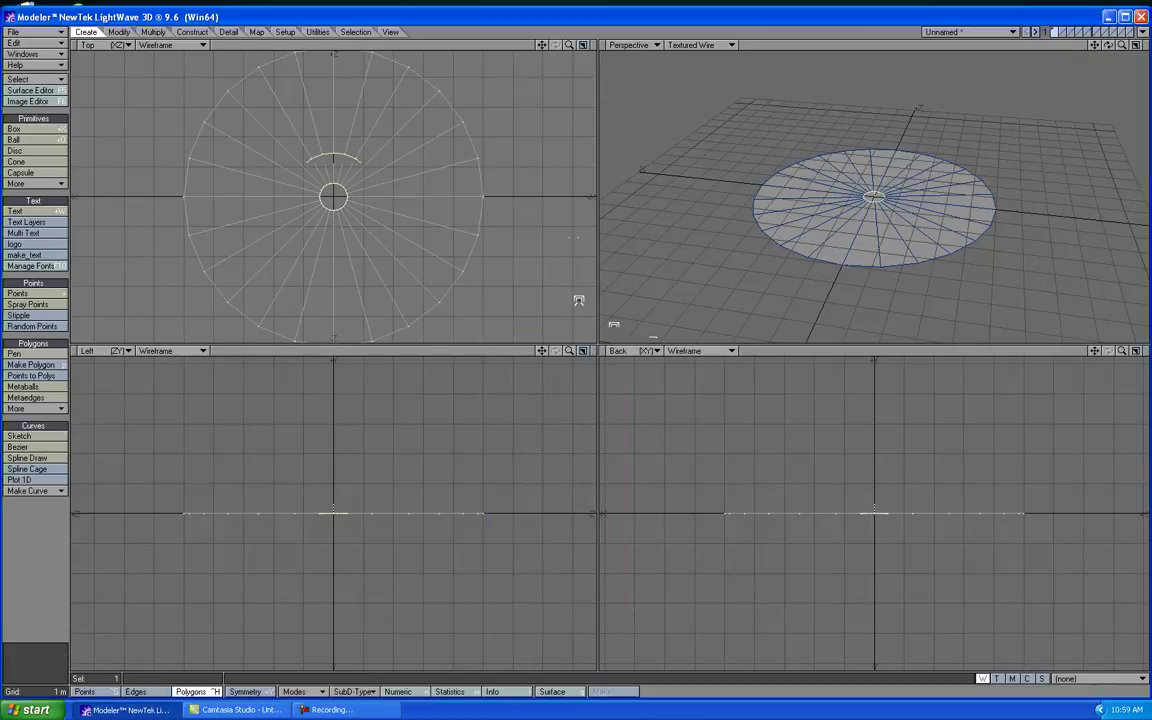
key(space)
key(slash)
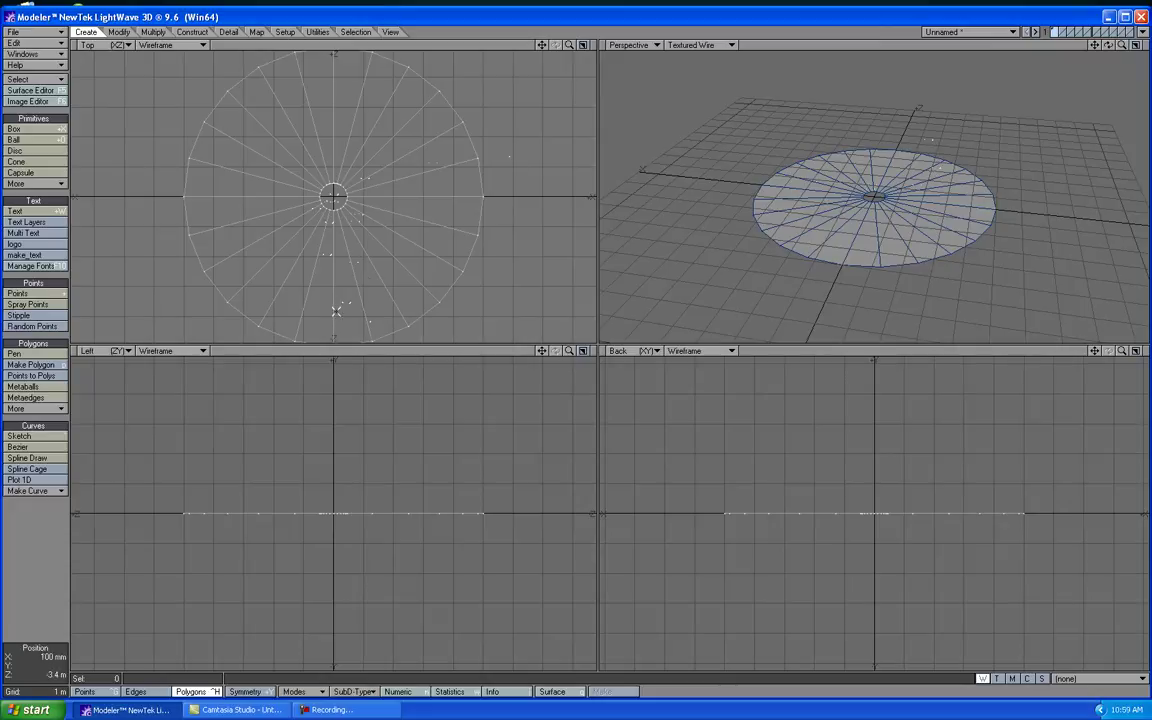
Step: Select the points of the disc's inner ring and move them down about 800 mm along Y
click(84, 692)
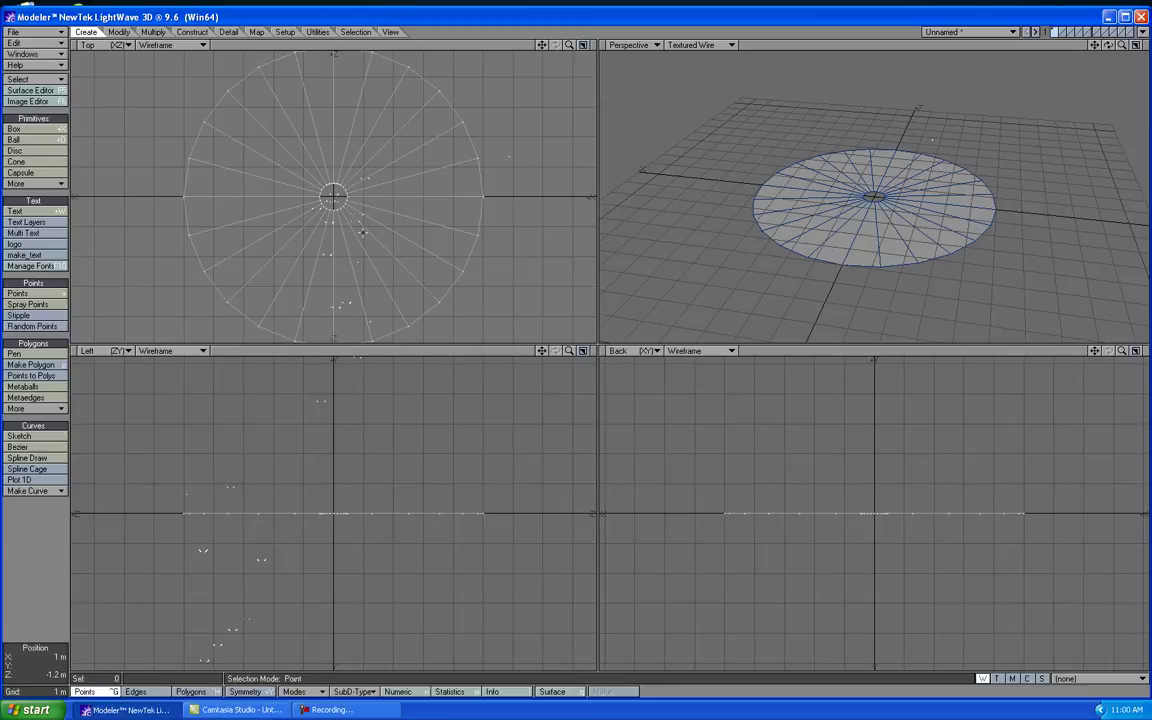
mouse_move(359, 233)
right_down()
mouse_move(292, 208)
mouse_move(305, 155)
mouse_move(375, 180)
mouse_move(352, 233)
right_up()
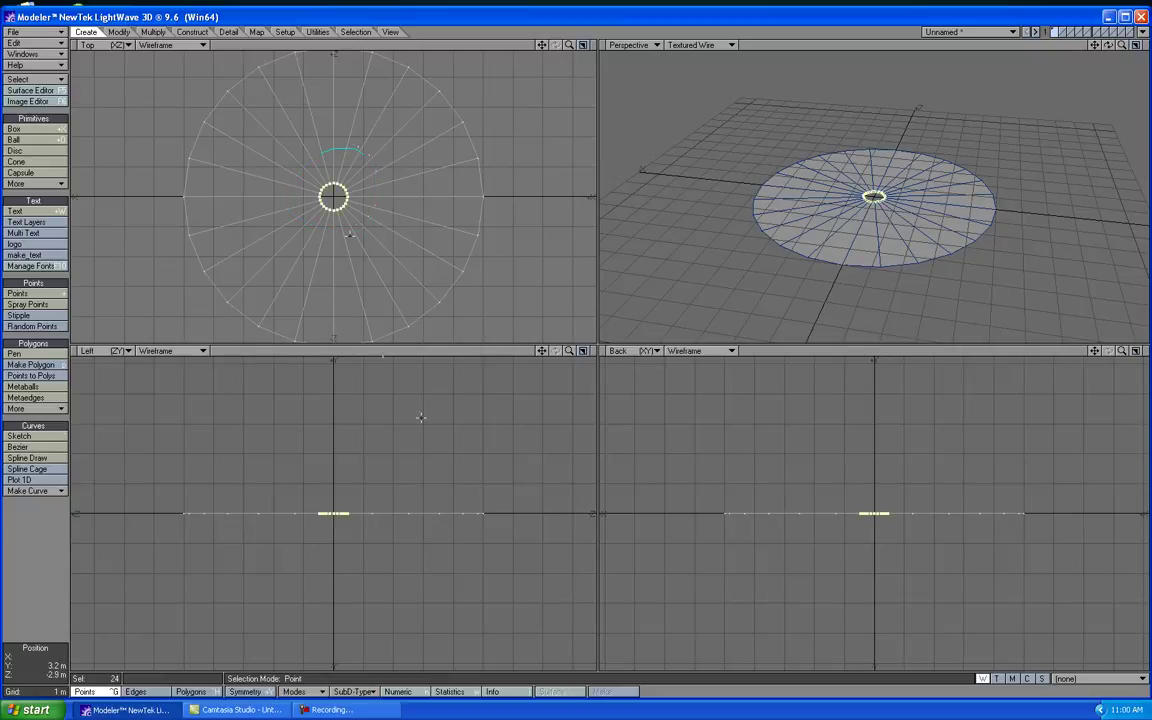
key(t)
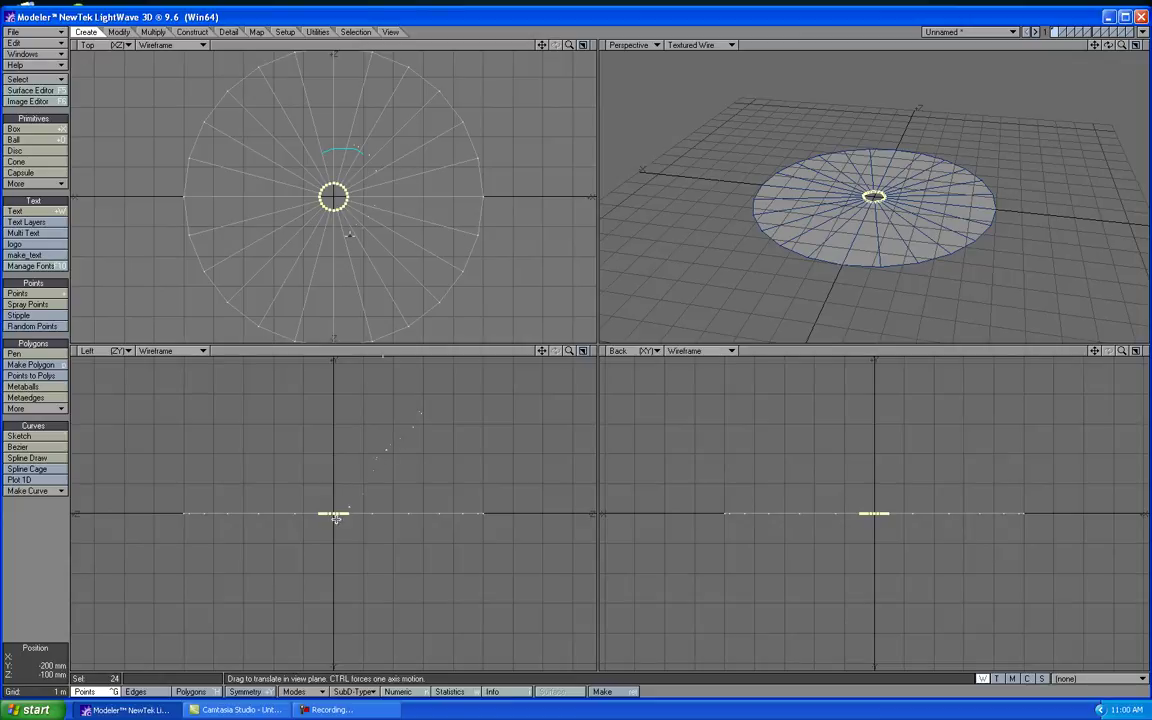
drag(336, 517, 336, 537)
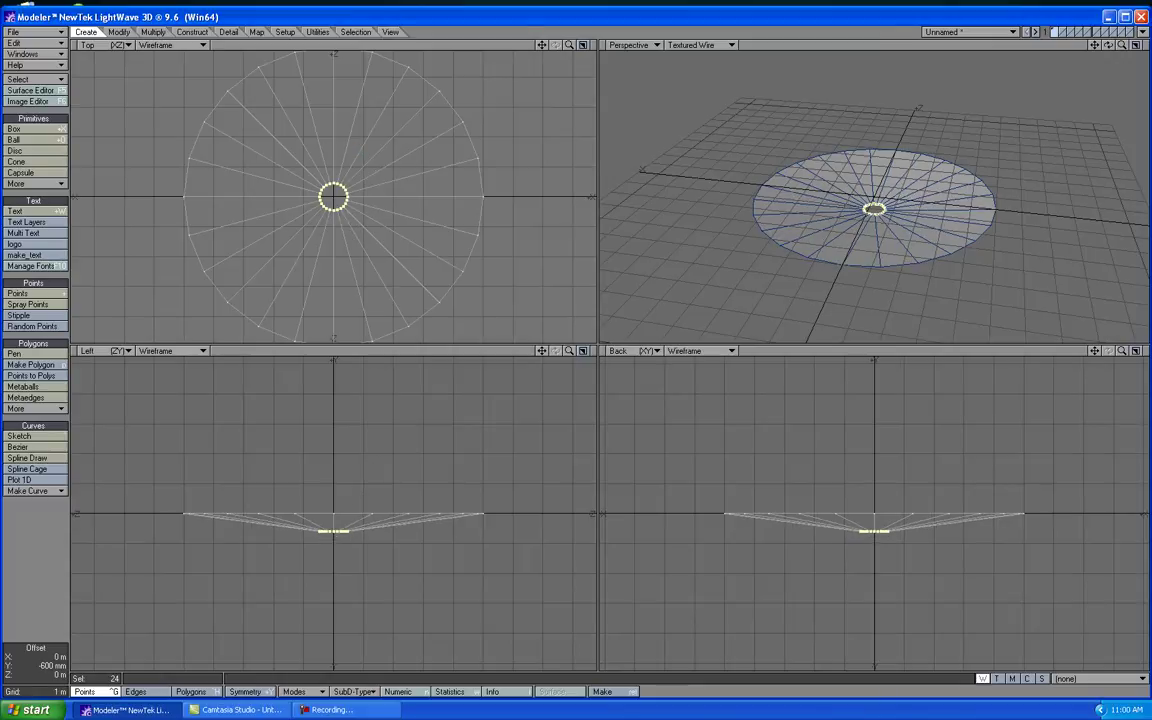
drag(336, 537, 336, 540)
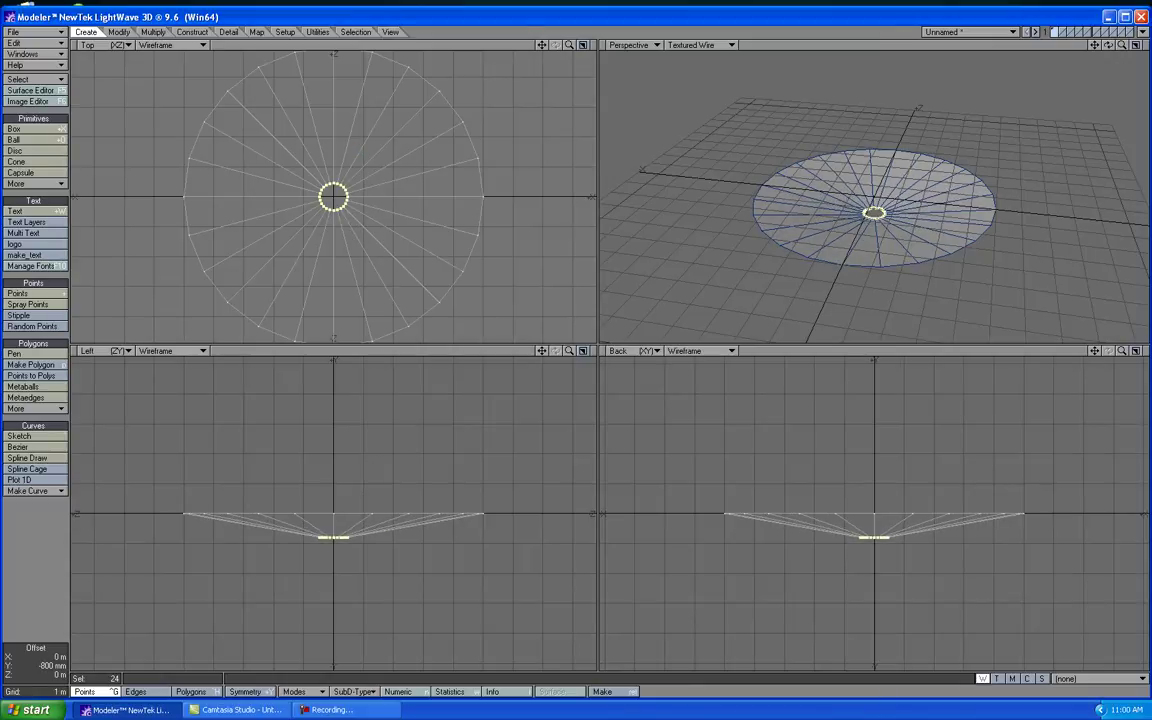
drag(336, 540, 336, 537)
key(space)
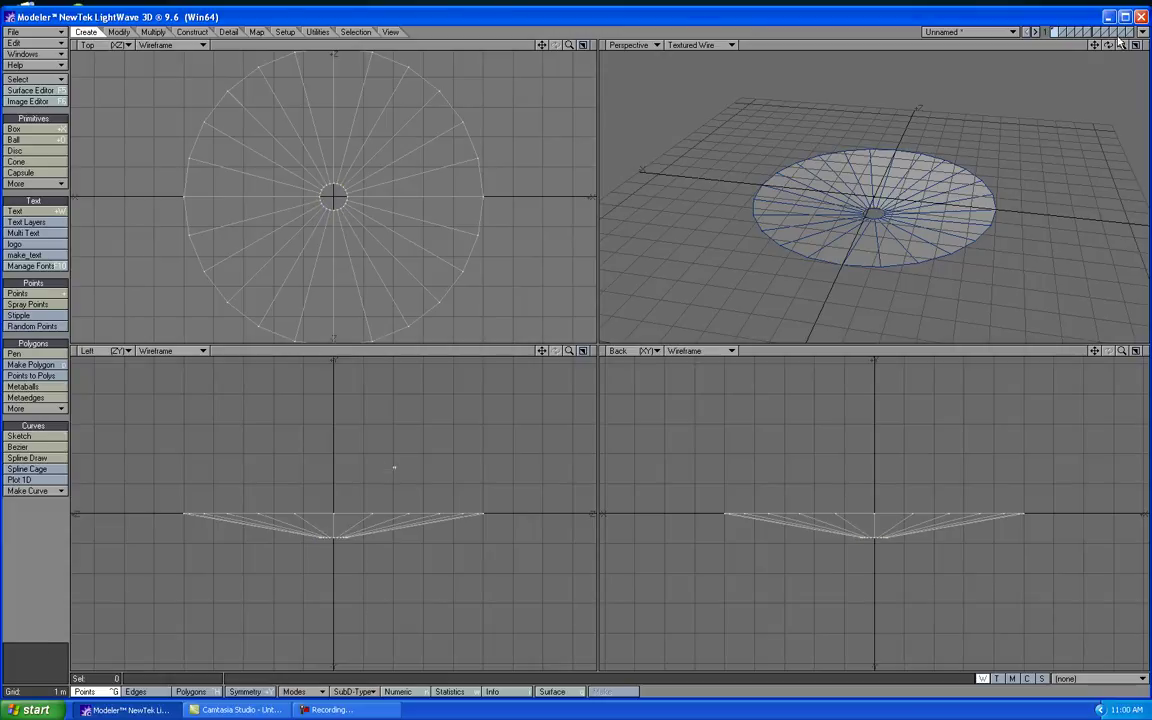
key(/)
Step: Select the lowered inner ring's points and extend them straight down to form a short collar beneath the dish
drag(1108, 45, 907, 157)
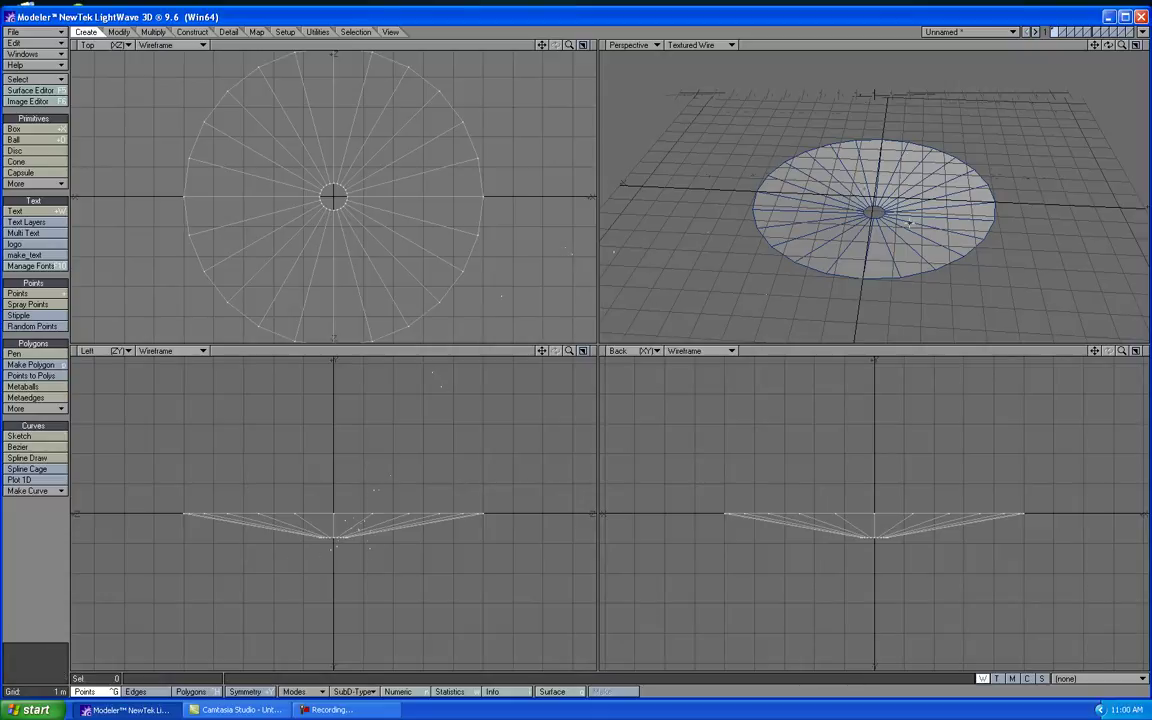
mouse_move(362, 548)
right_down()
mouse_move(318, 557)
mouse_move(305, 540)
mouse_move(355, 530)
mouse_move(363, 551)
right_up()
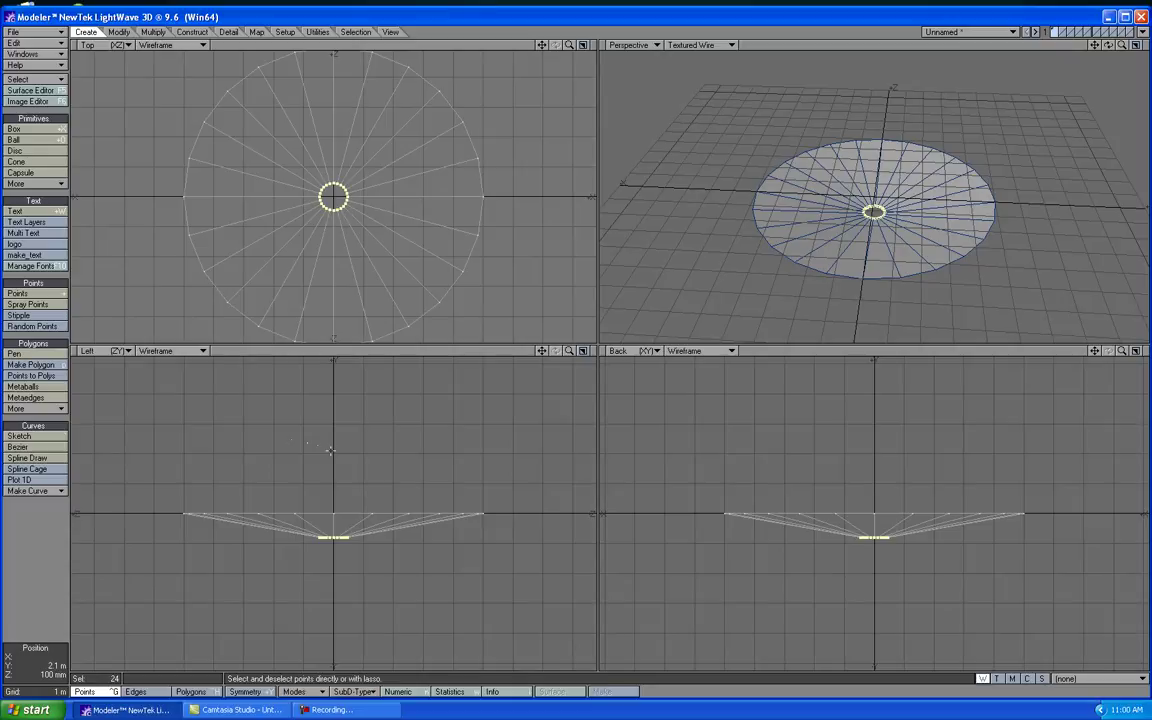
key(t)
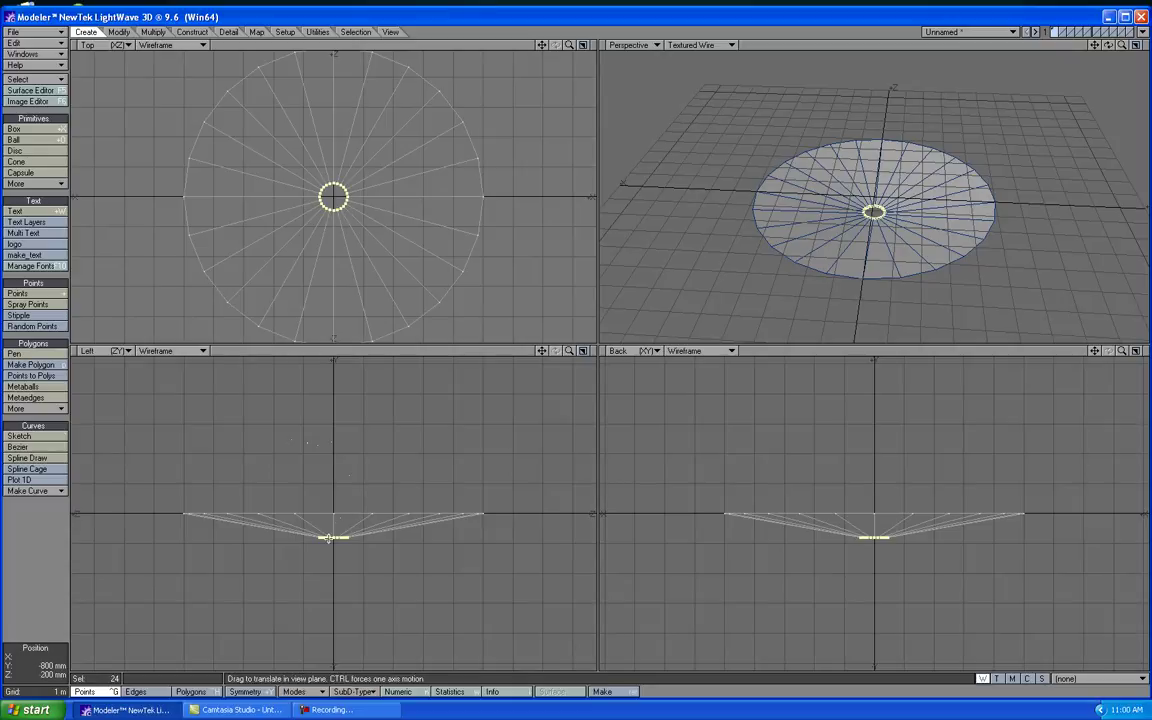
drag(331, 538, 331, 538)
drag(298, 487, 298, 496)
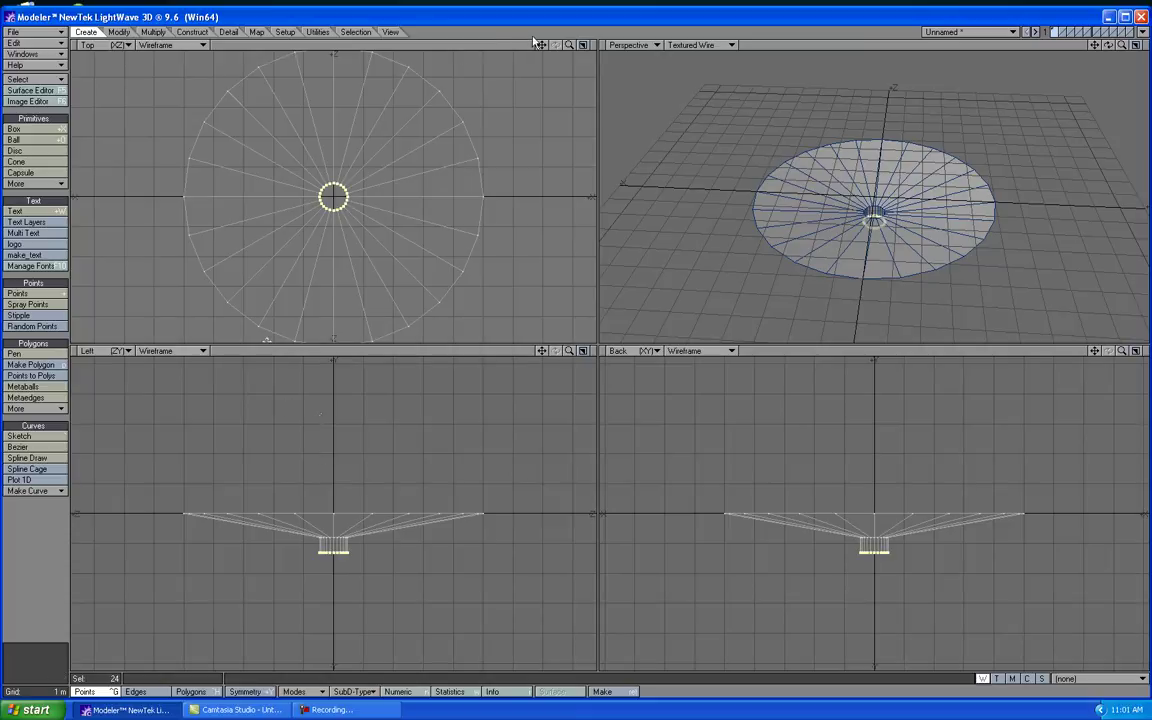
Step: Stretch the collar's lower ring of points inward around the origin to taper the collar
key(a)
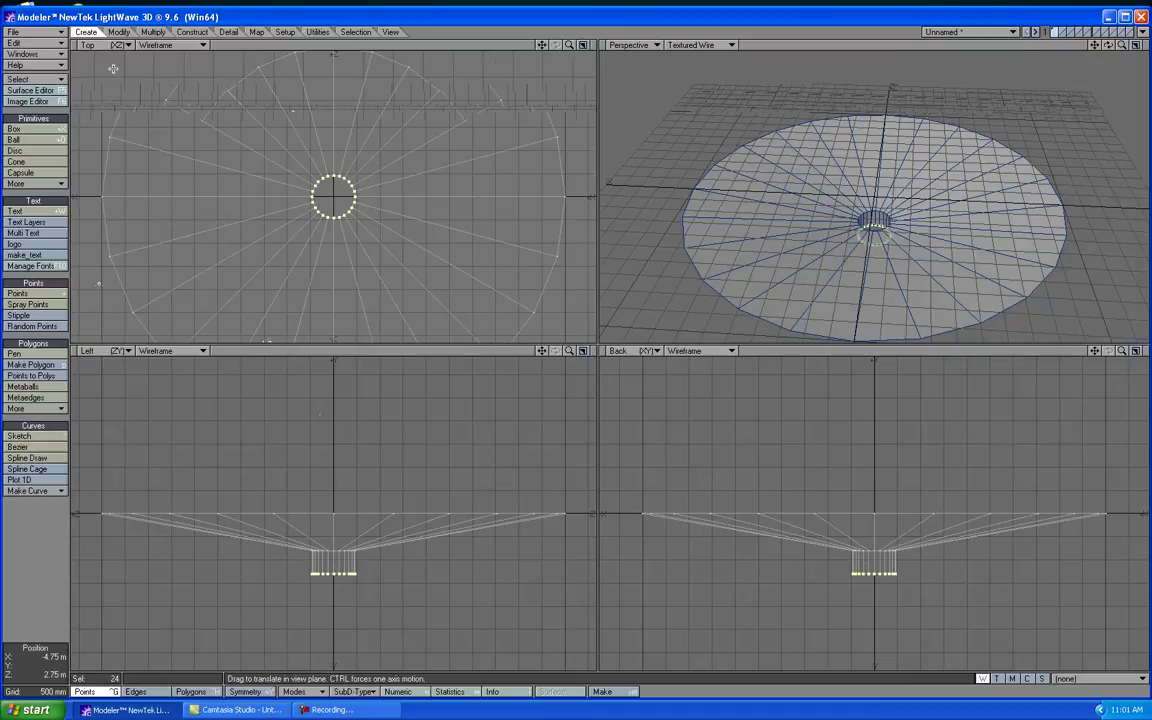
click(117, 33)
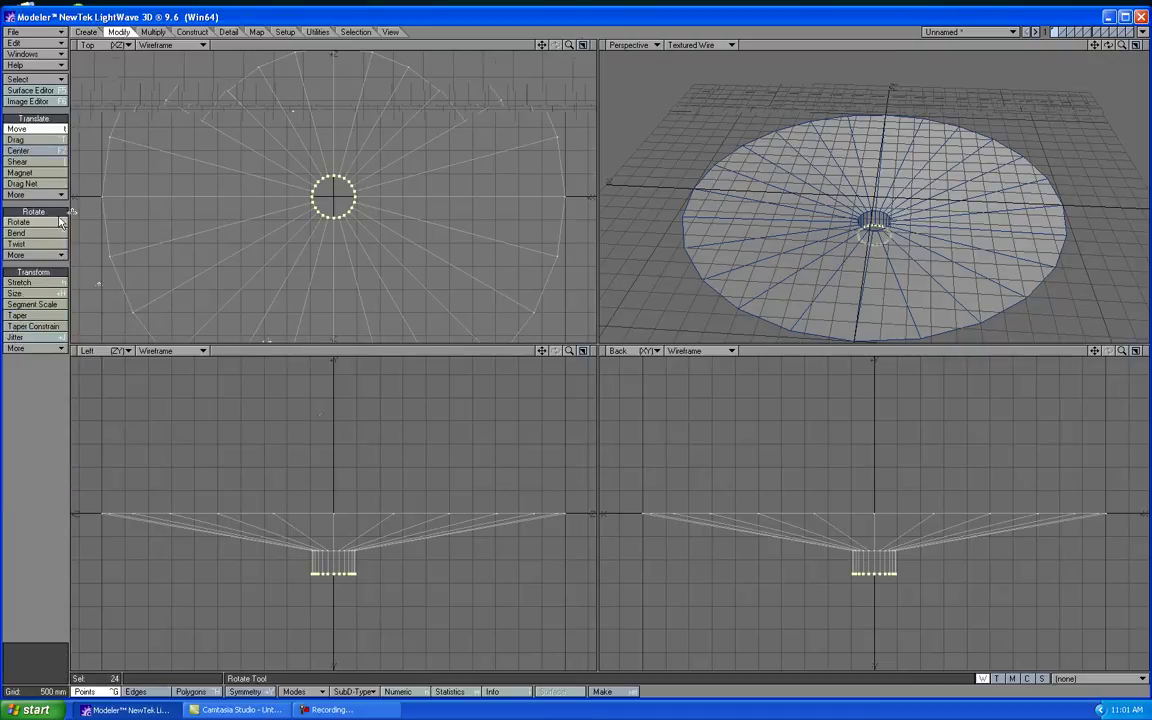
click(20, 282)
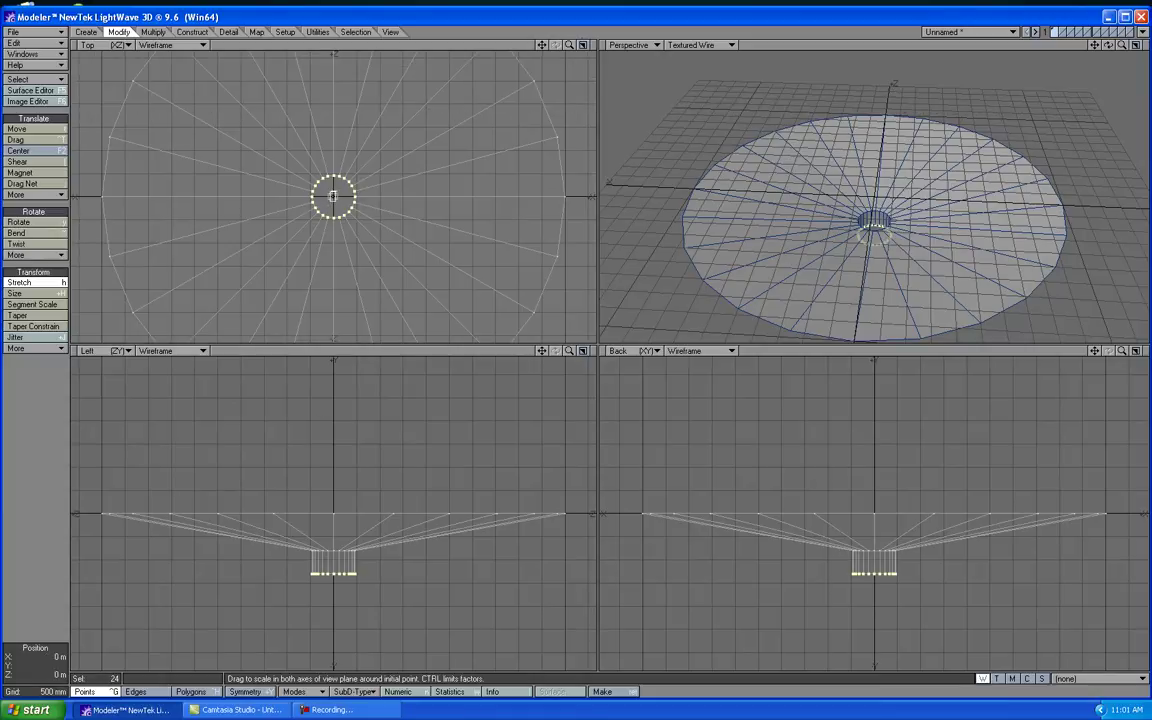
drag(333, 196, 300, 163)
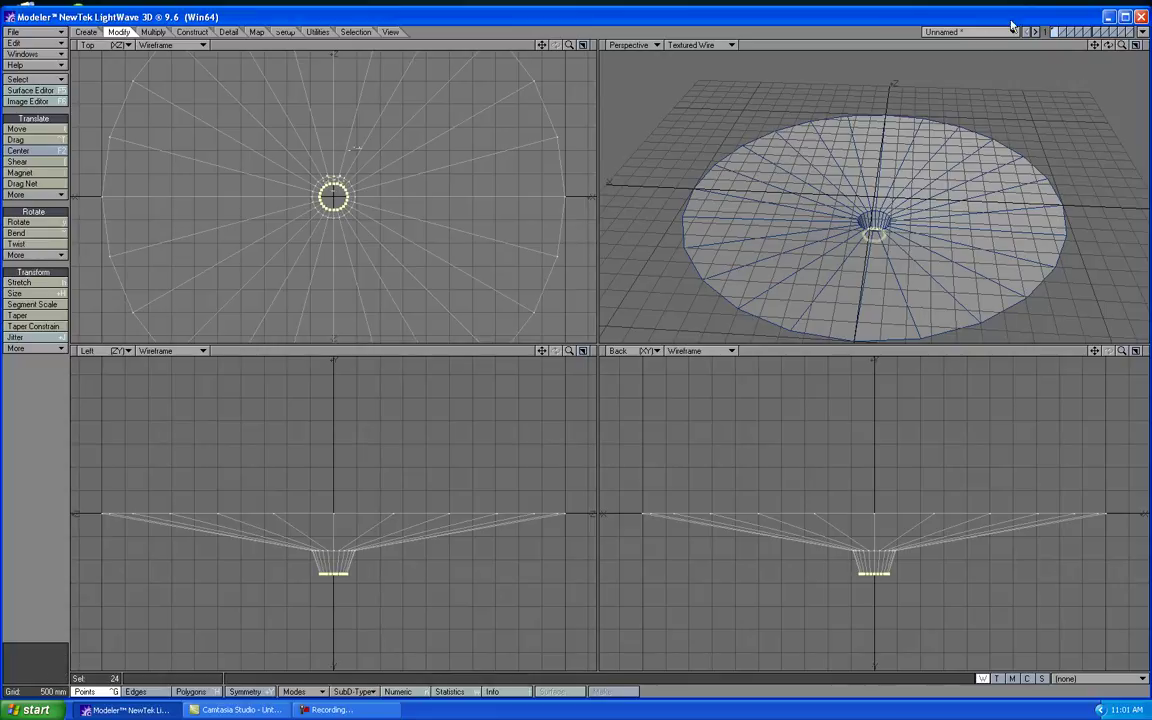
mouse_move(1108, 45)
mouse_down()
mouse_move(1108, 90)
mouse_move(1111, 69)
mouse_up()
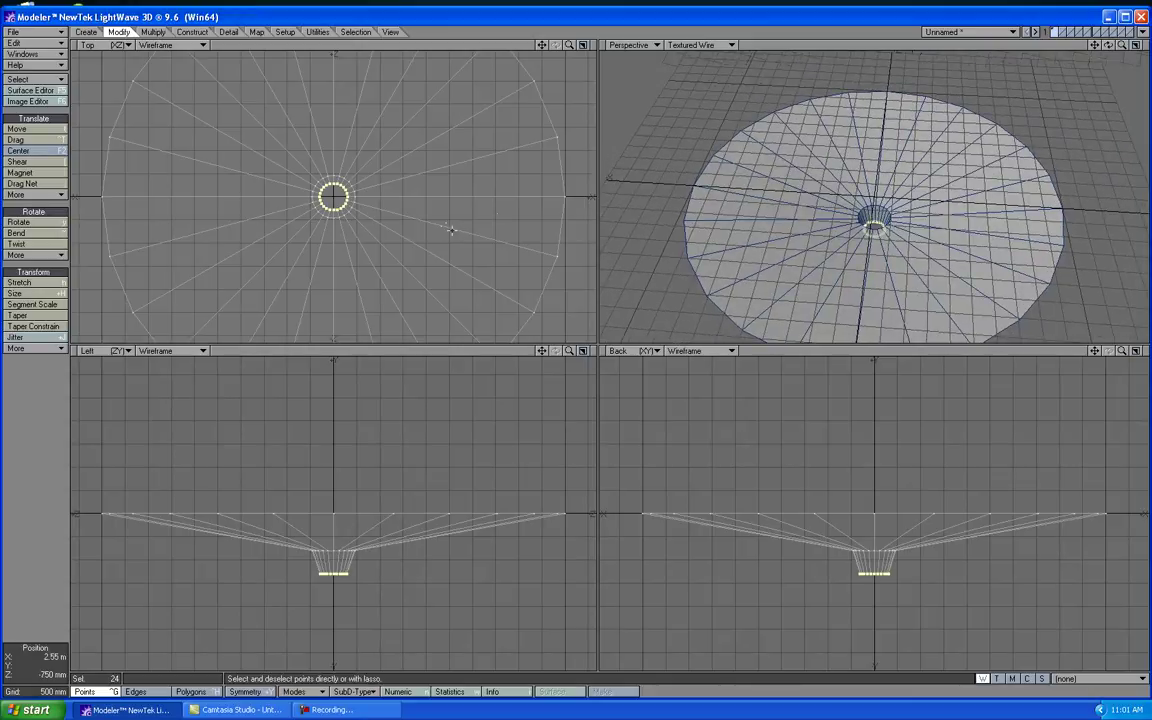
Step: Extend the collar's lower ring of points farther down, stretch it inward around the origin to about 56%, and deselect it
key(t)
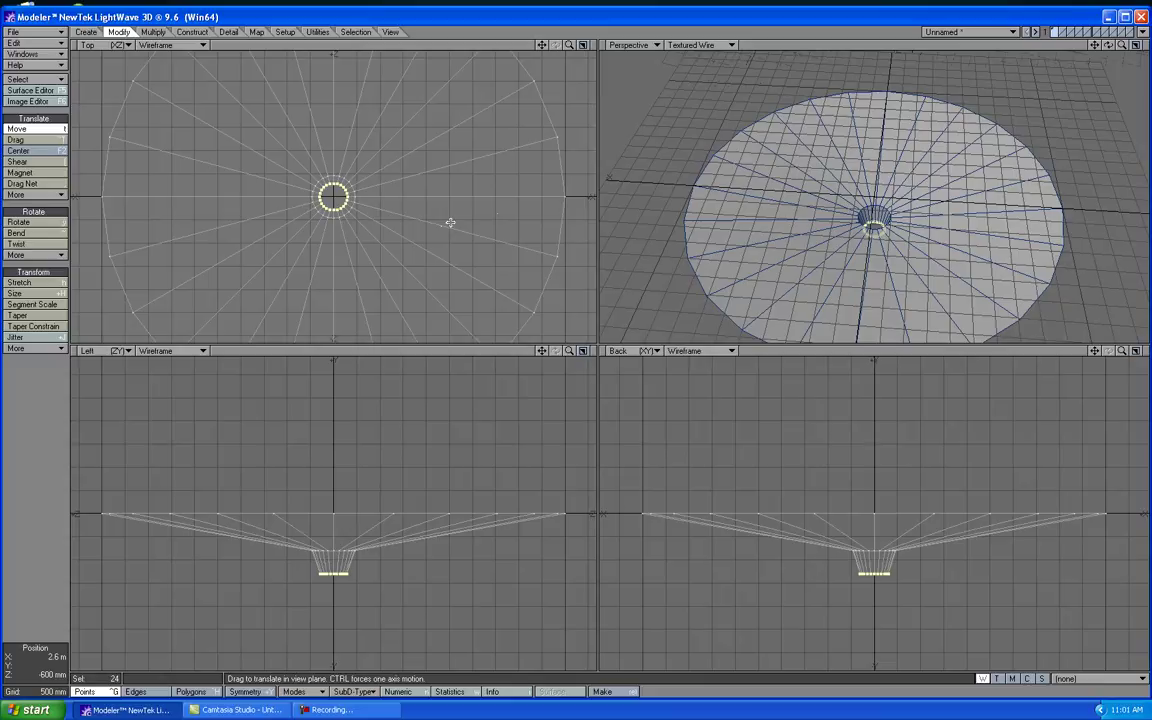
drag(337, 584, 337, 612)
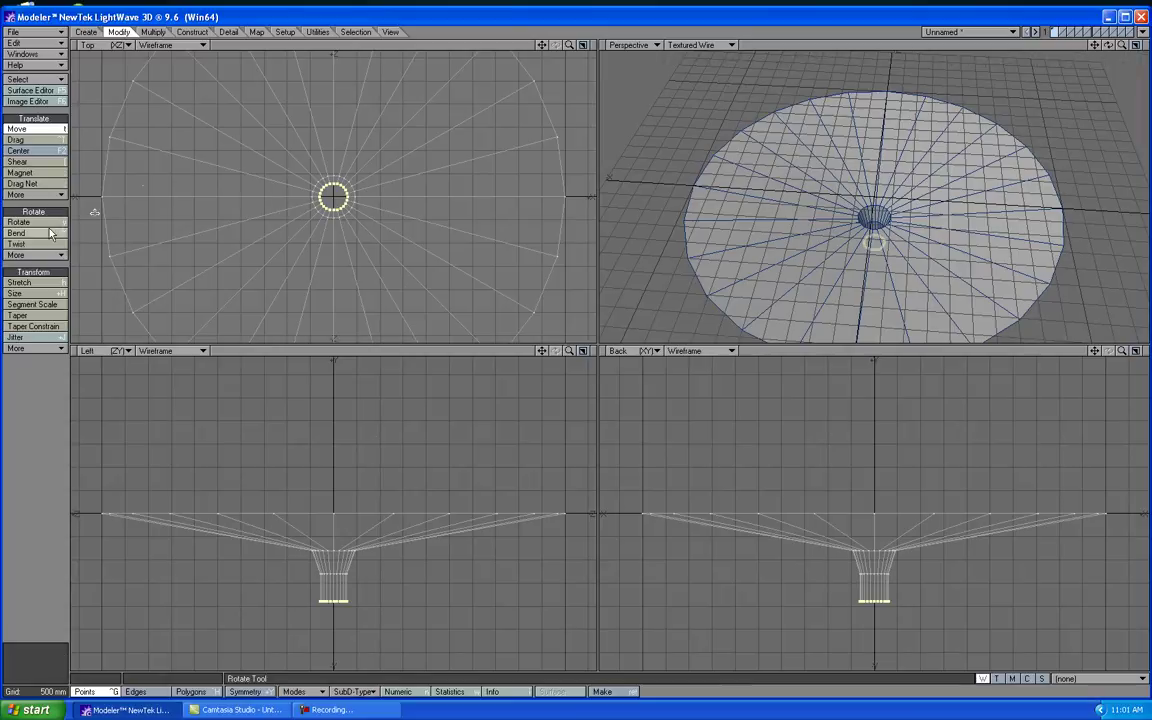
click(40, 284)
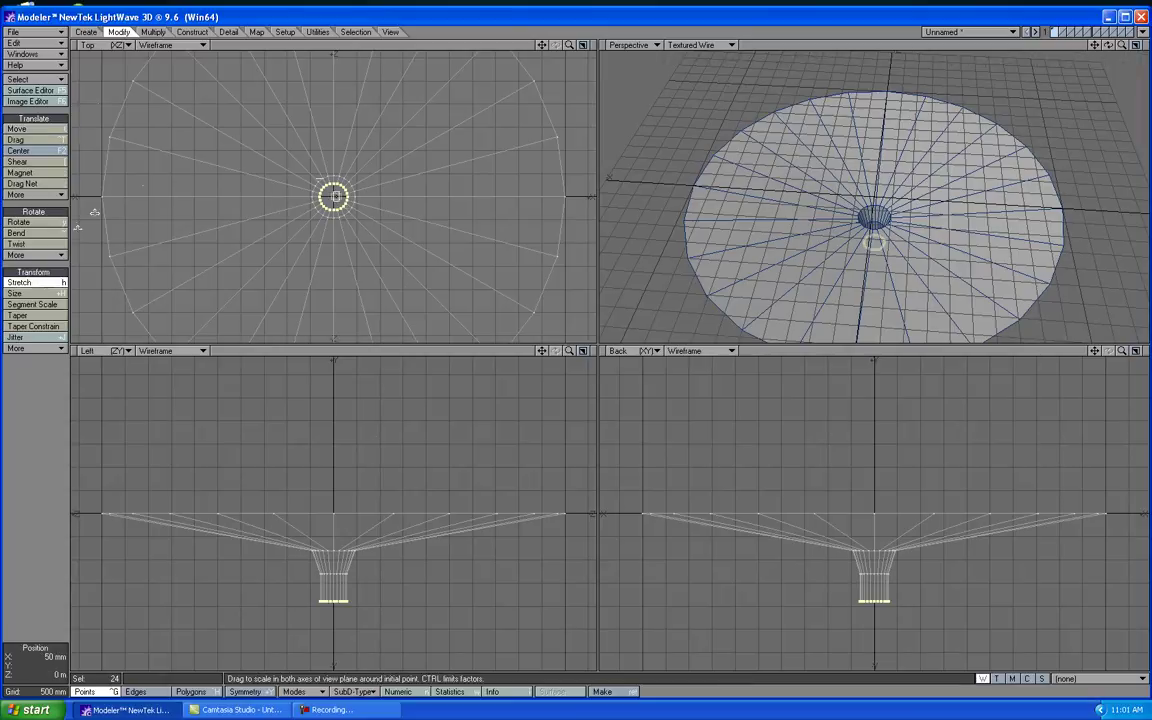
drag(333, 197, 312, 216)
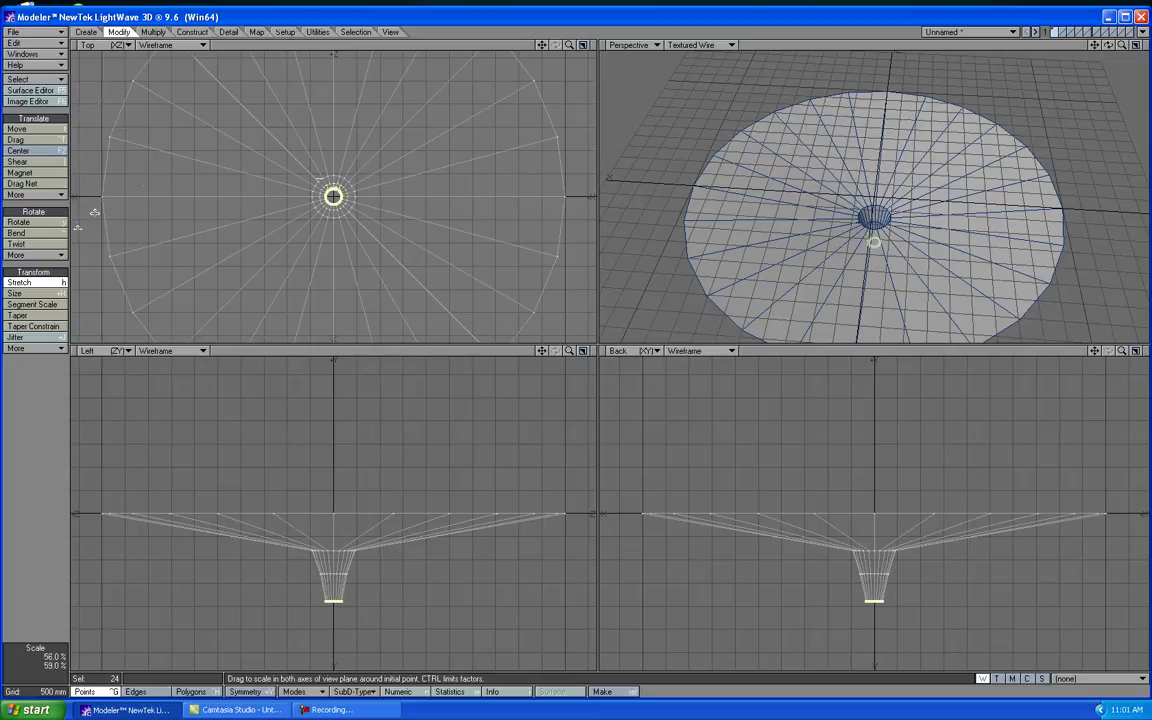
key(space)
key(slash)
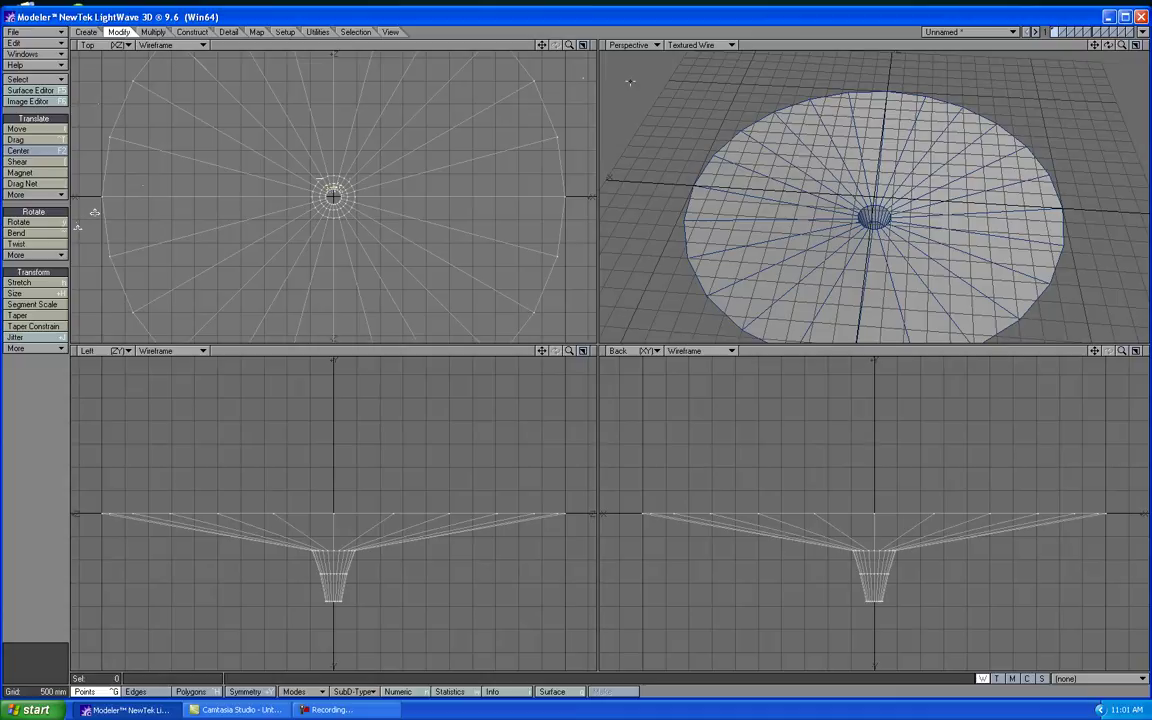
Step: Select the dish's outer rim points and extend them about 1.85 m up along Y to form a vertical wall, leaving nothing selected
drag(1108, 45, 1108, 95)
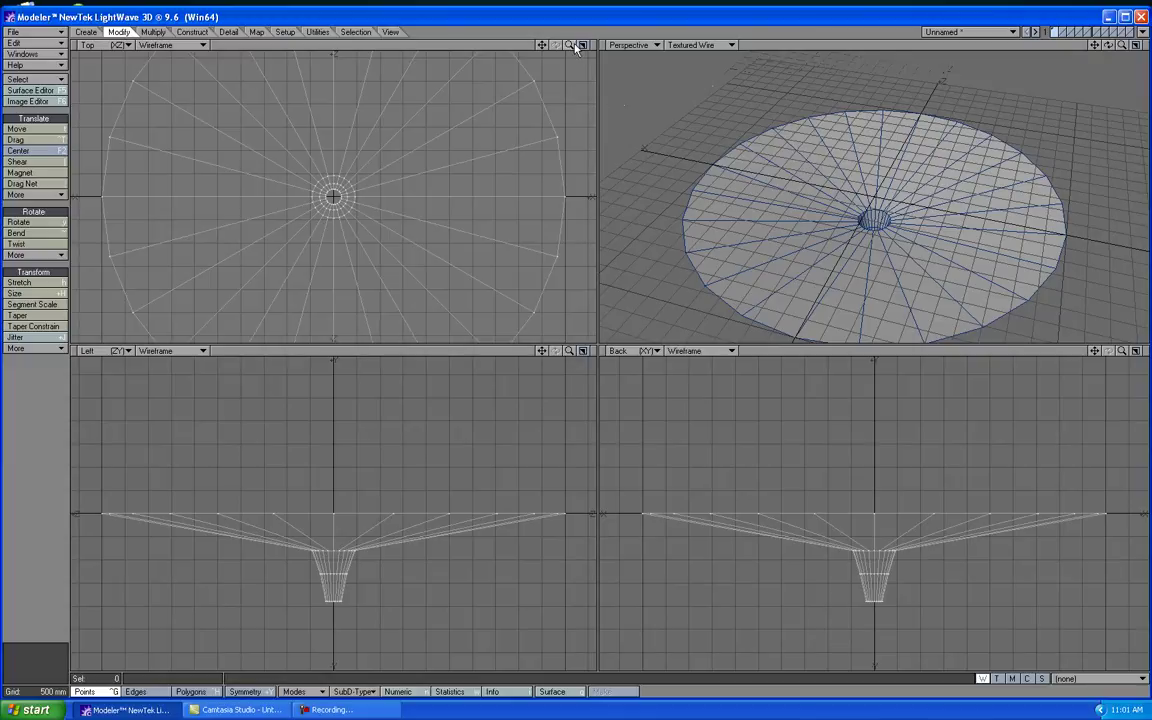
drag(572, 46, 552, 46)
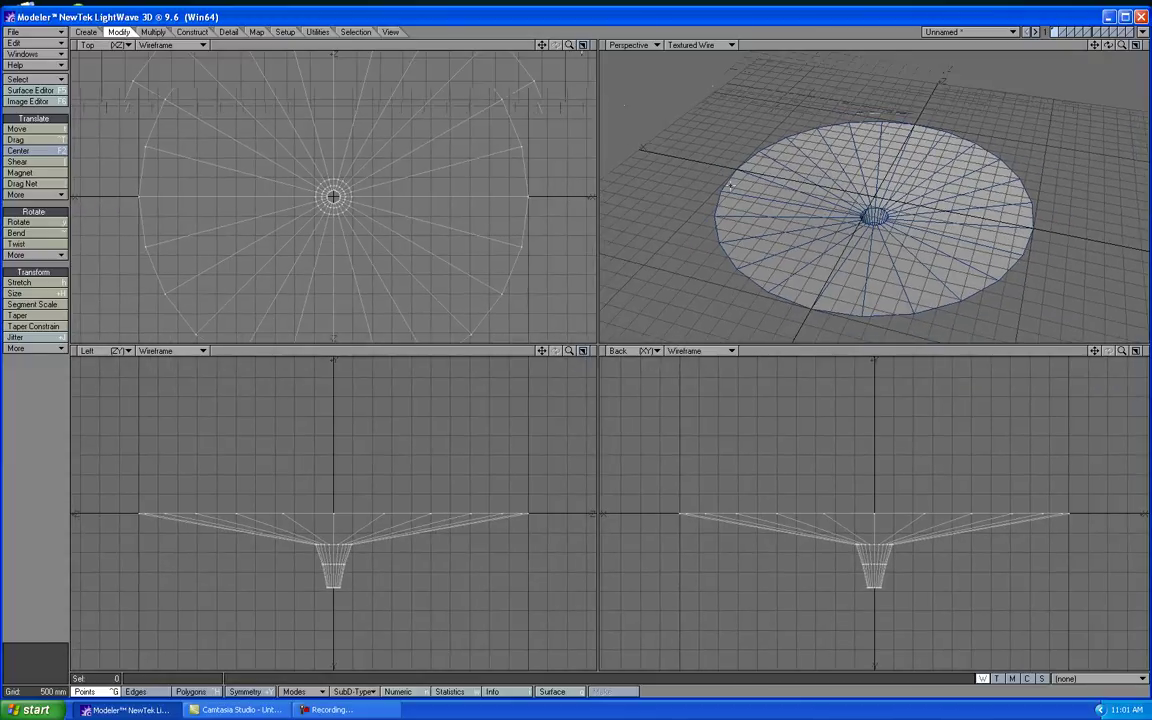
right_drag(558, 525, 381, 525)
mouse_move(128, 533)
right_down()
mouse_move(172, 438)
mouse_move(535, 461)
right_up()
right_drag(528, 545, 532, 540)
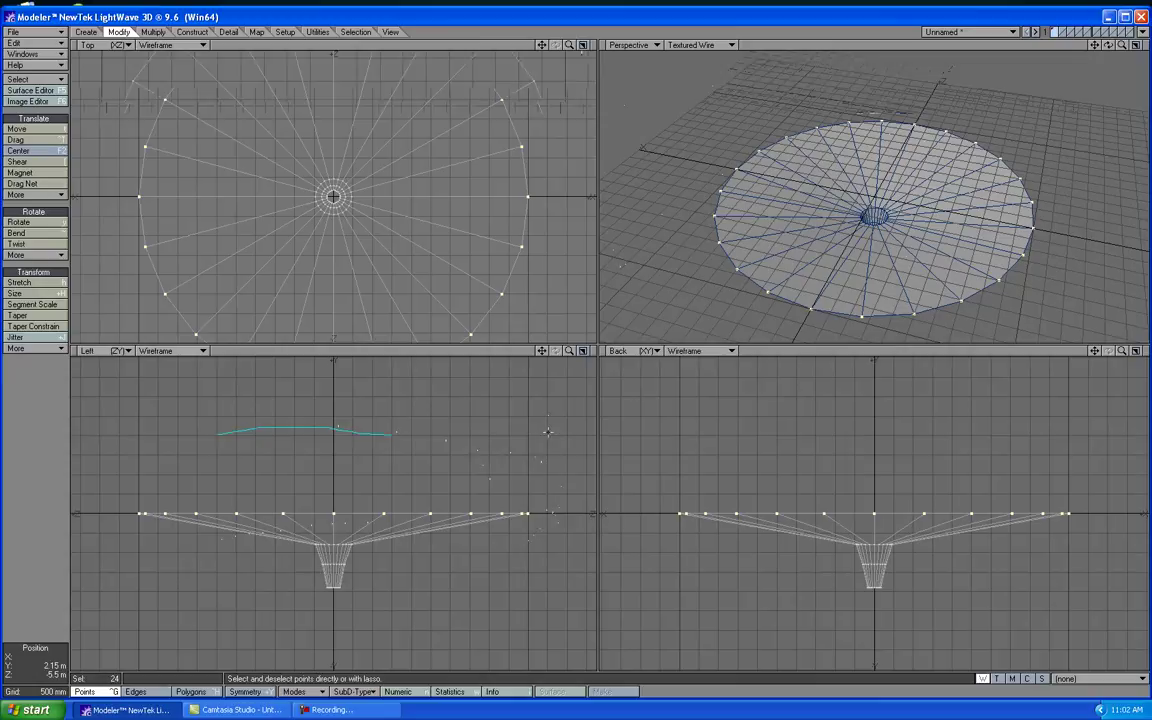
key(t)
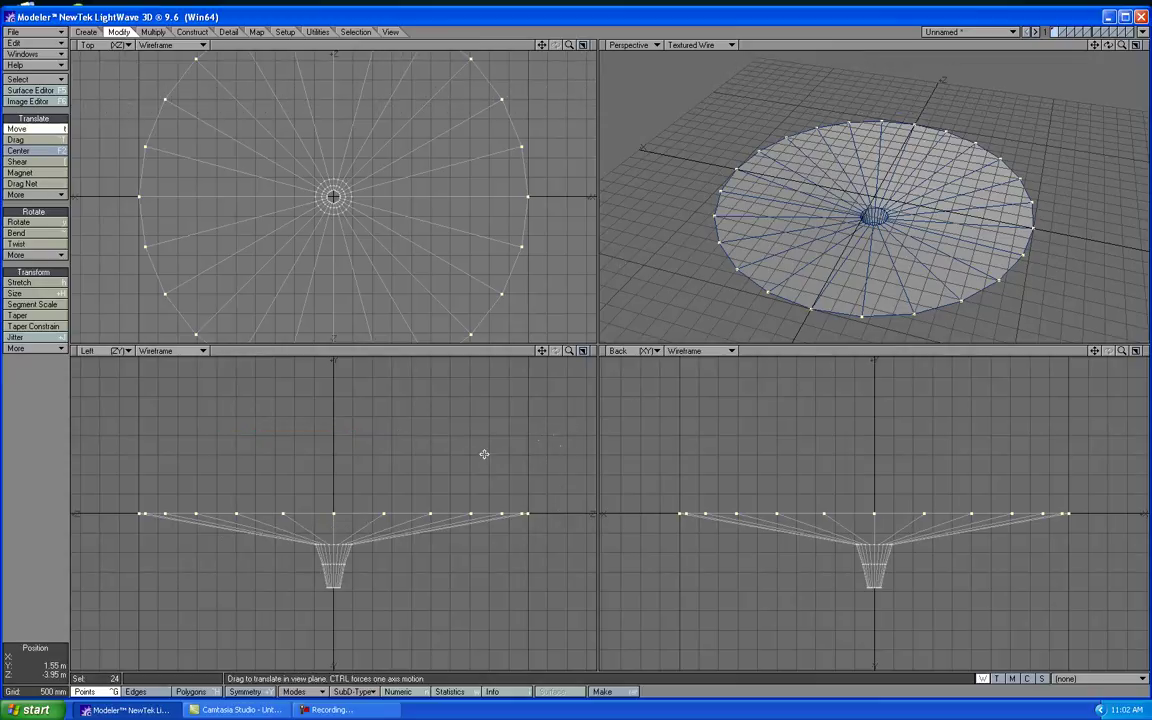
mouse_move(334, 476)
mouse_down()
mouse_move(334, 434)
mouse_move(337, 480)
mouse_up()
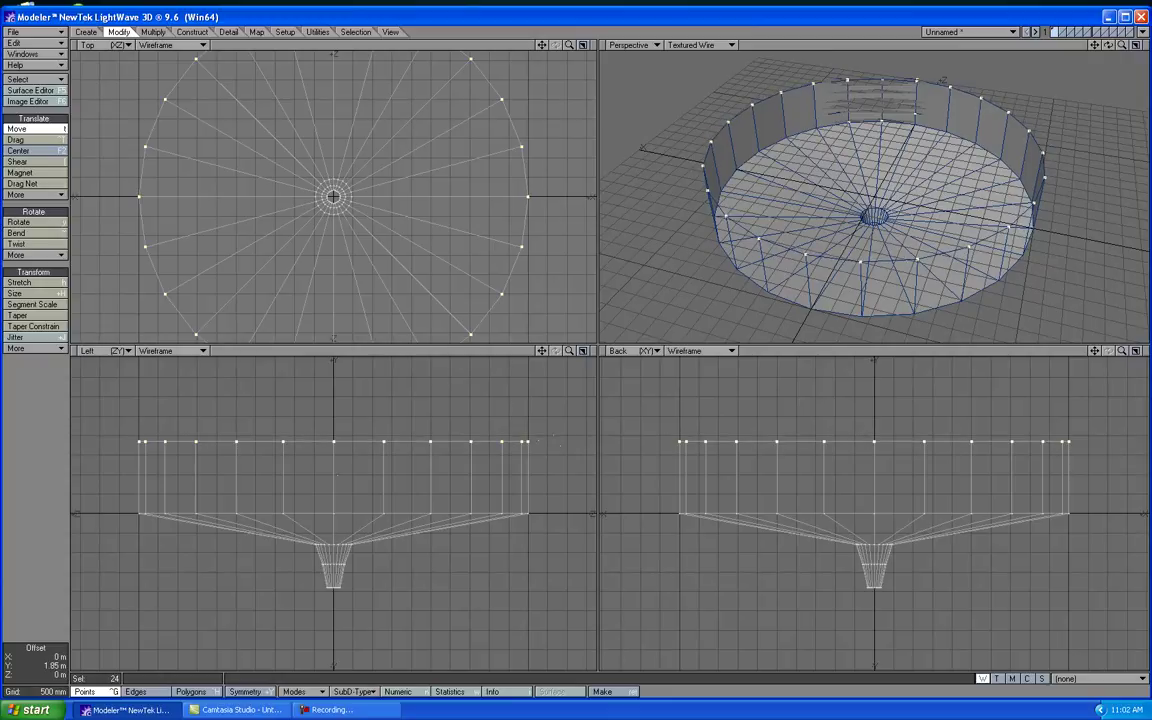
key(space)
click(38, 590)
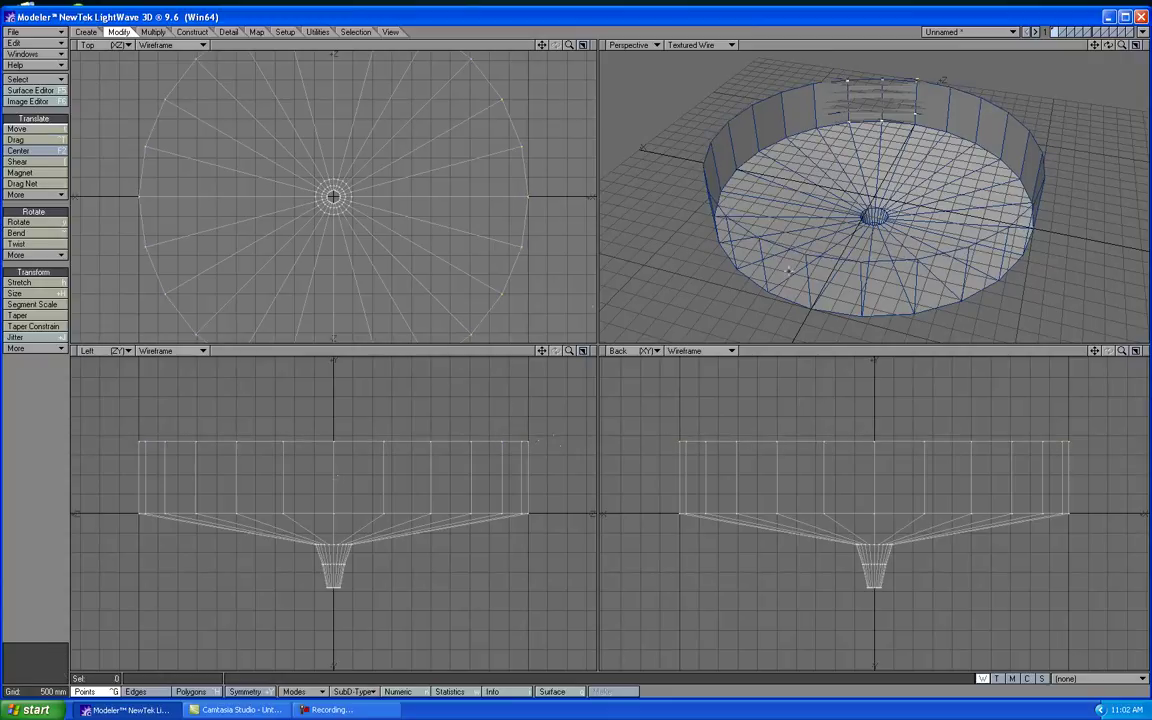
Step: Preview the bowl as a smooth subdivision surface and return it to plain polygons
drag(1108, 45, 1055, 75)
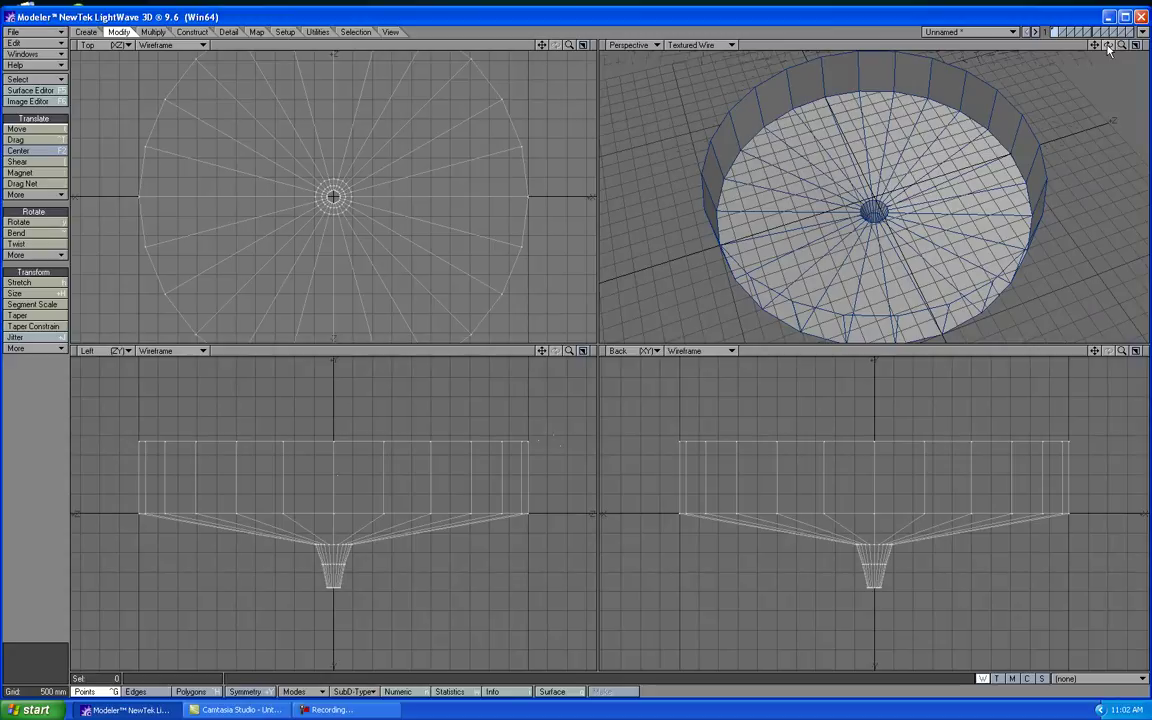
key(Tab)
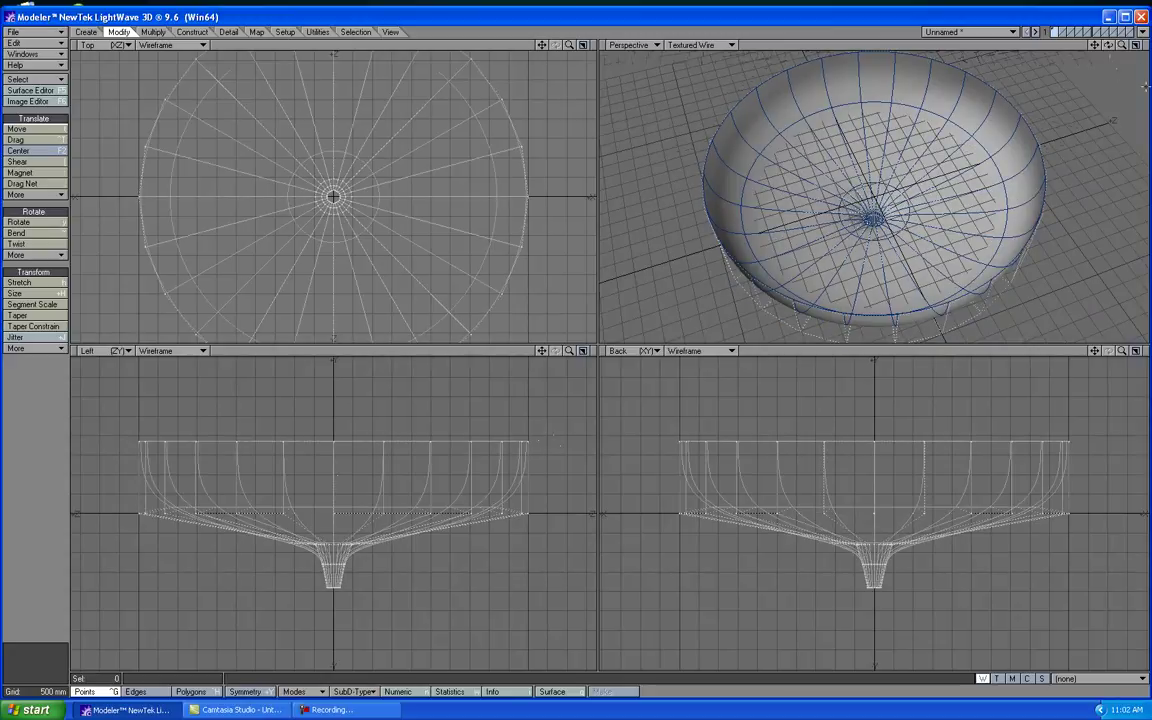
mouse_move(1108, 45)
mouse_down()
mouse_move(1112, 80)
mouse_move(1110, 55)
mouse_move(1080, 60)
mouse_move(1108, 45)
mouse_up()
key(Tab)
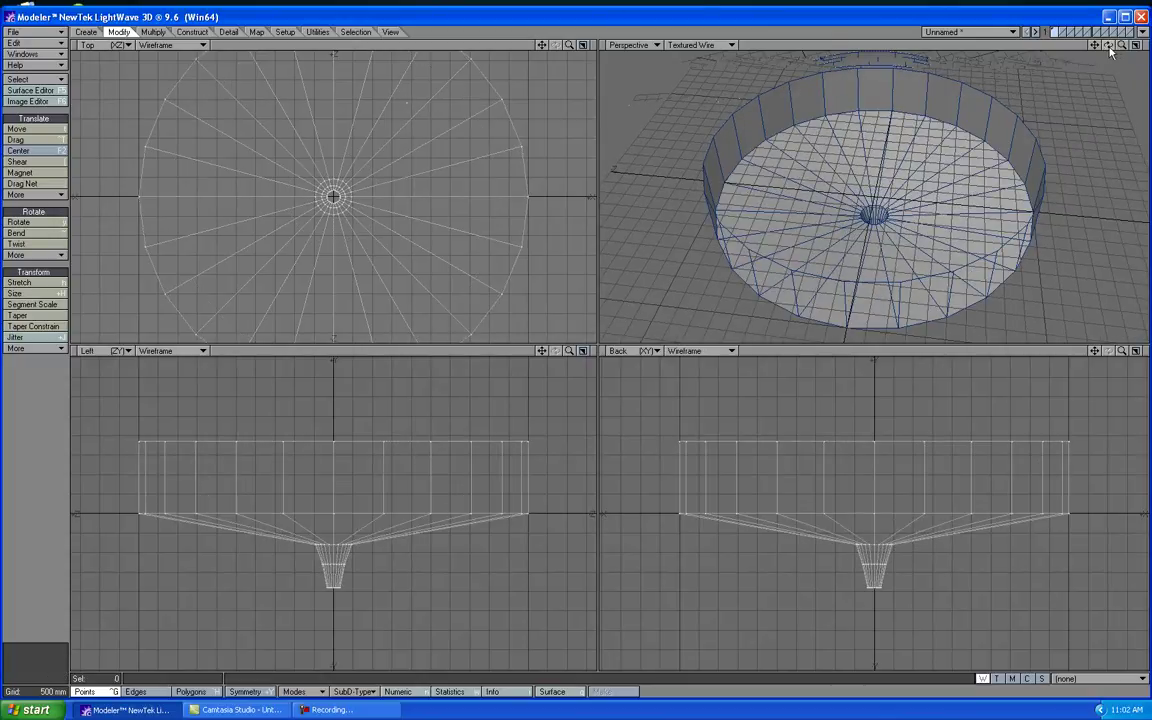
Step: Subdivide the bowl's polygons twice with the Metaform method, using 0% fractal and a 179° maximum smoothing angle
drag(1108, 45, 1108, 38)
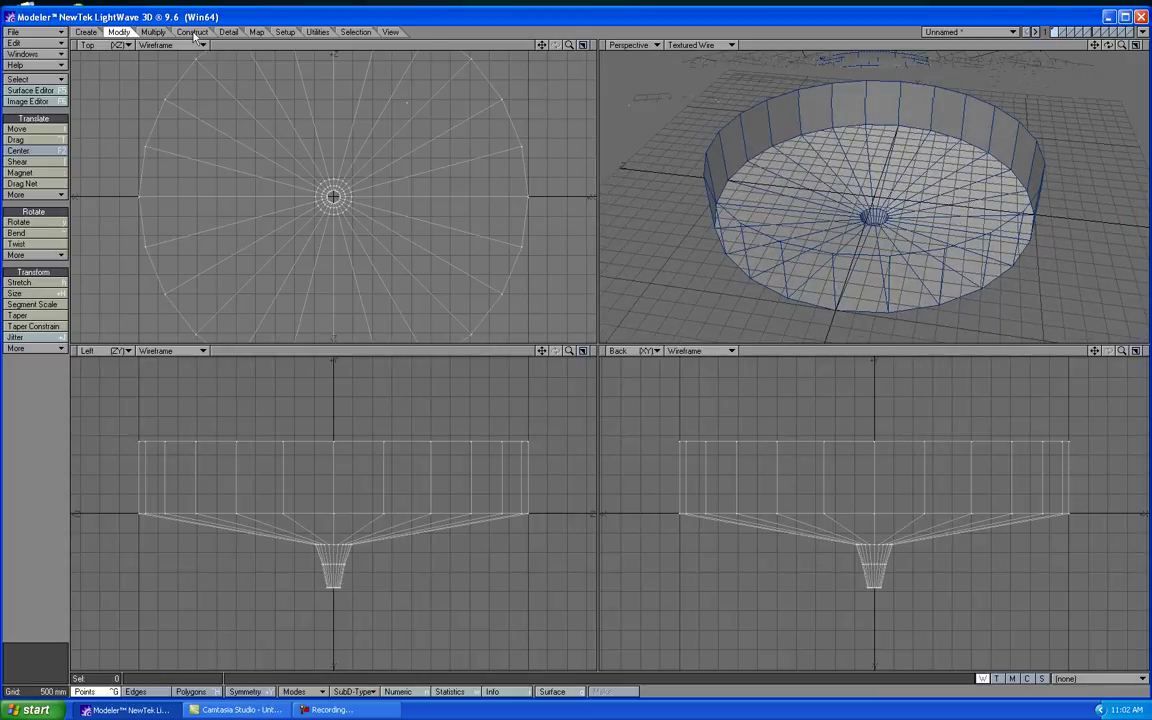
click(153, 32)
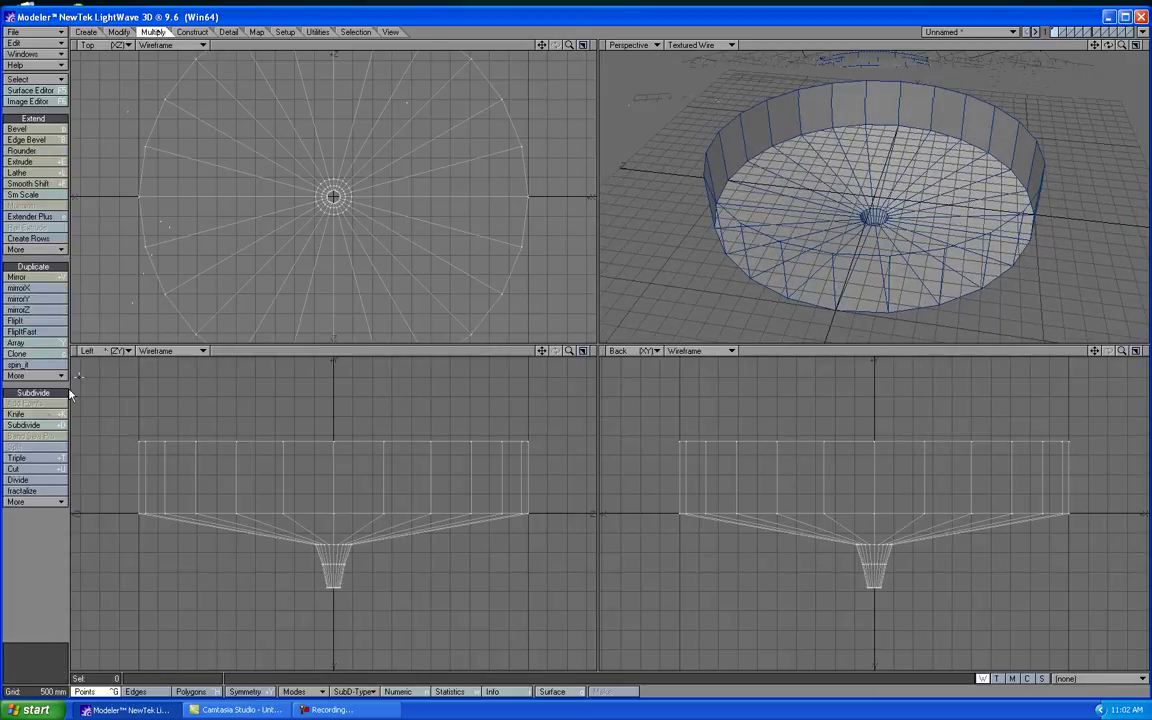
click(40, 426)
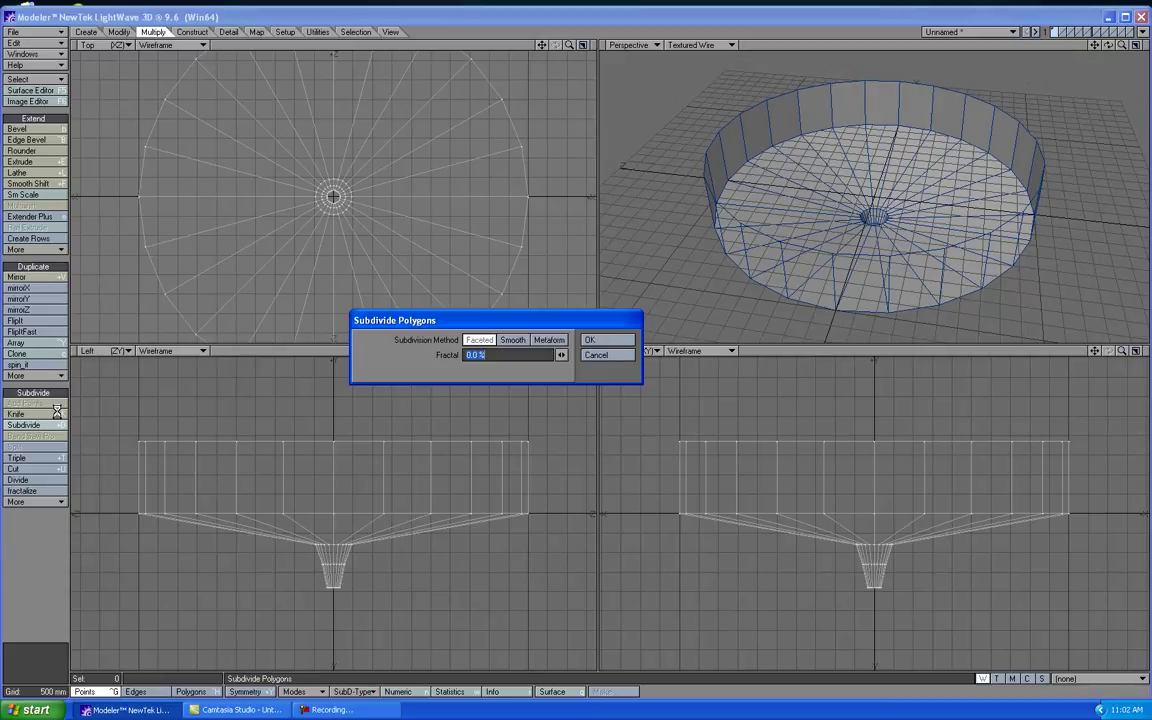
click(555, 343)
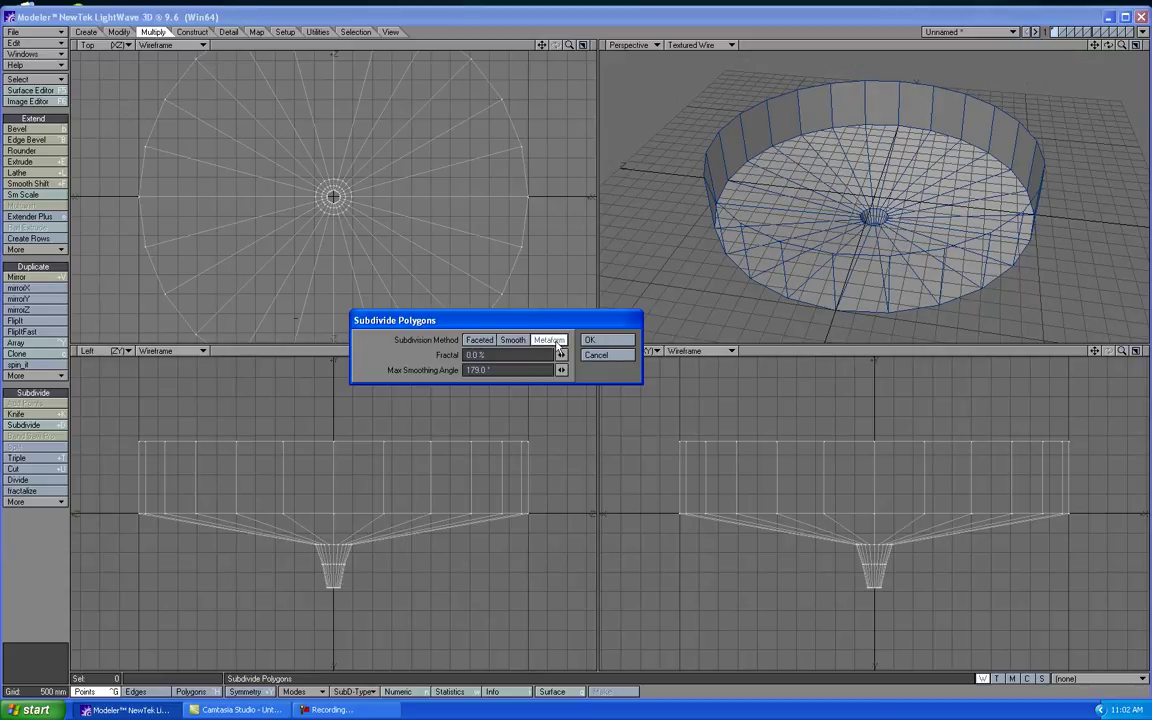
click(617, 342)
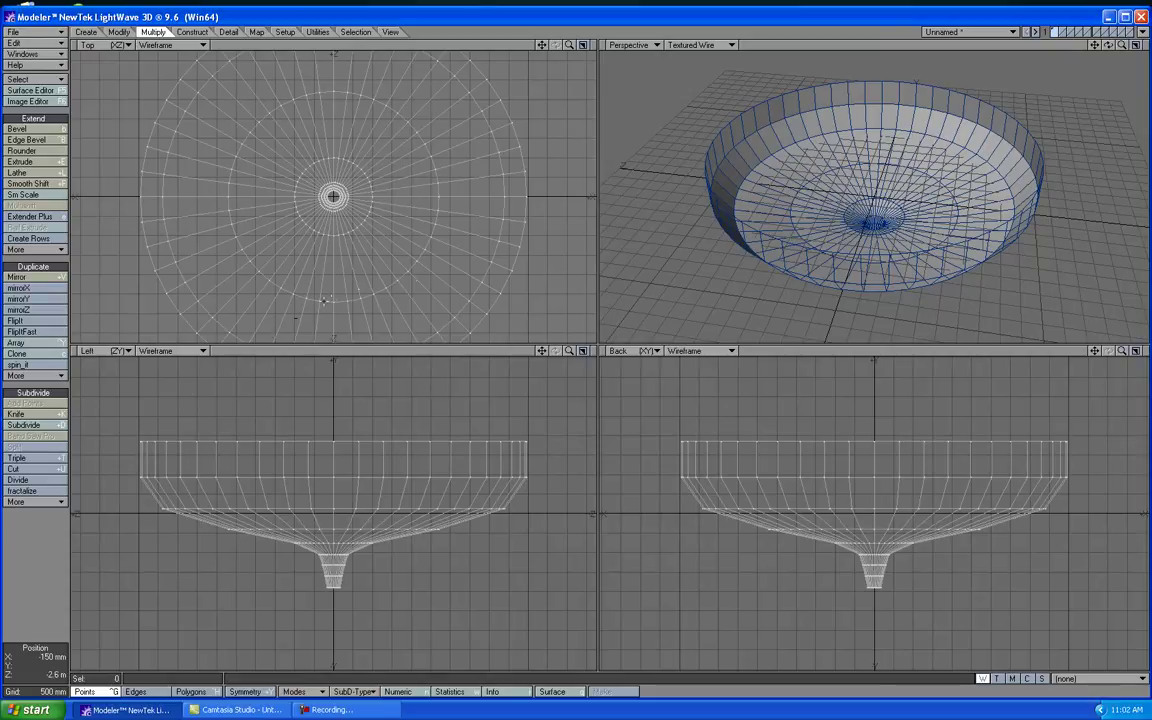
click(40, 427)
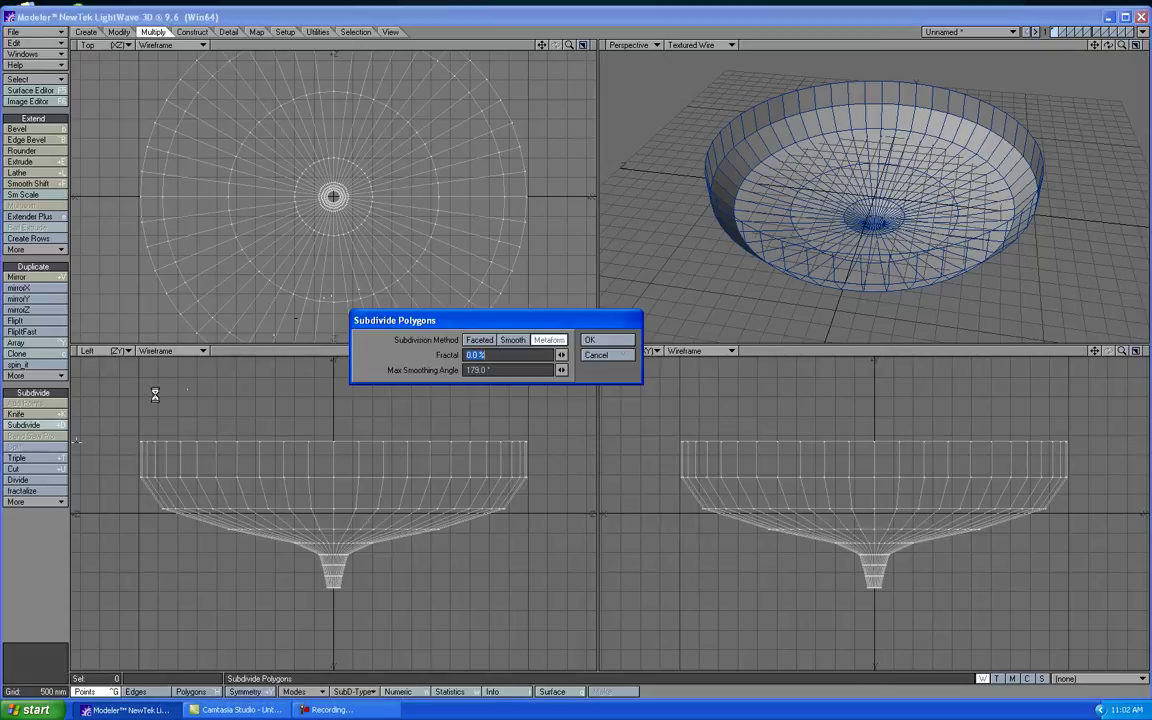
click(599, 343)
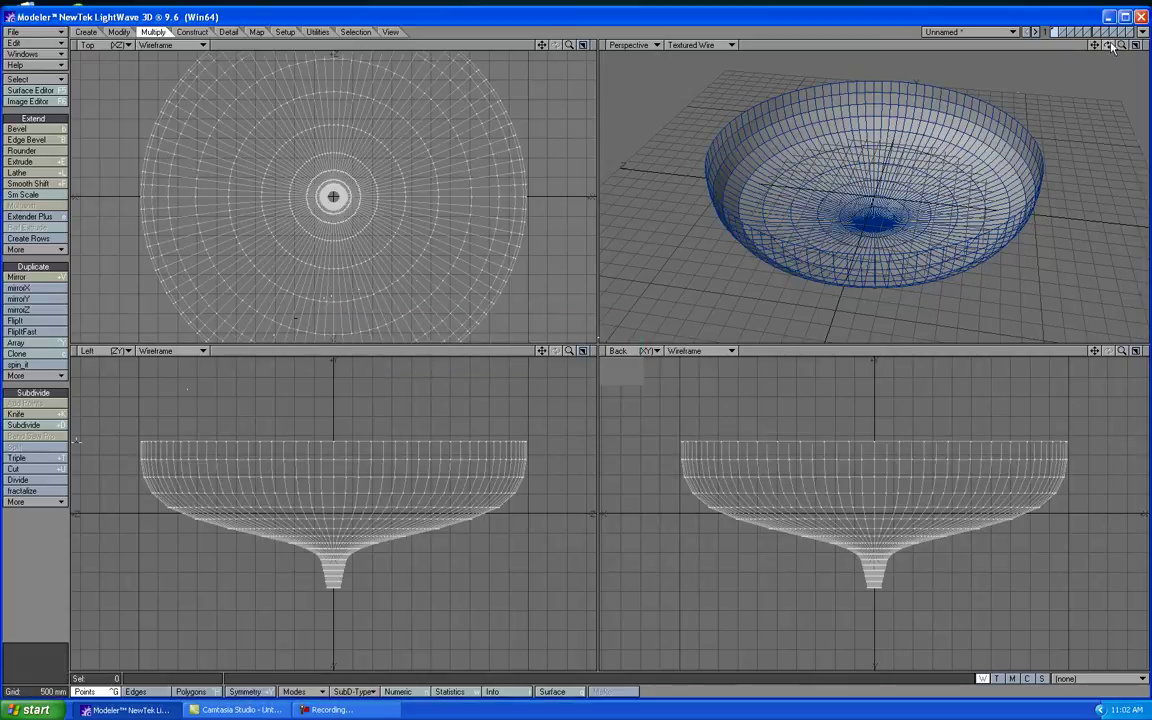
Step: Assign a new surface named "one" to the subdivided bowl
mouse_move(1108, 45)
mouse_down()
mouse_move(1112, 60)
mouse_move(1112, 50)
mouse_up()
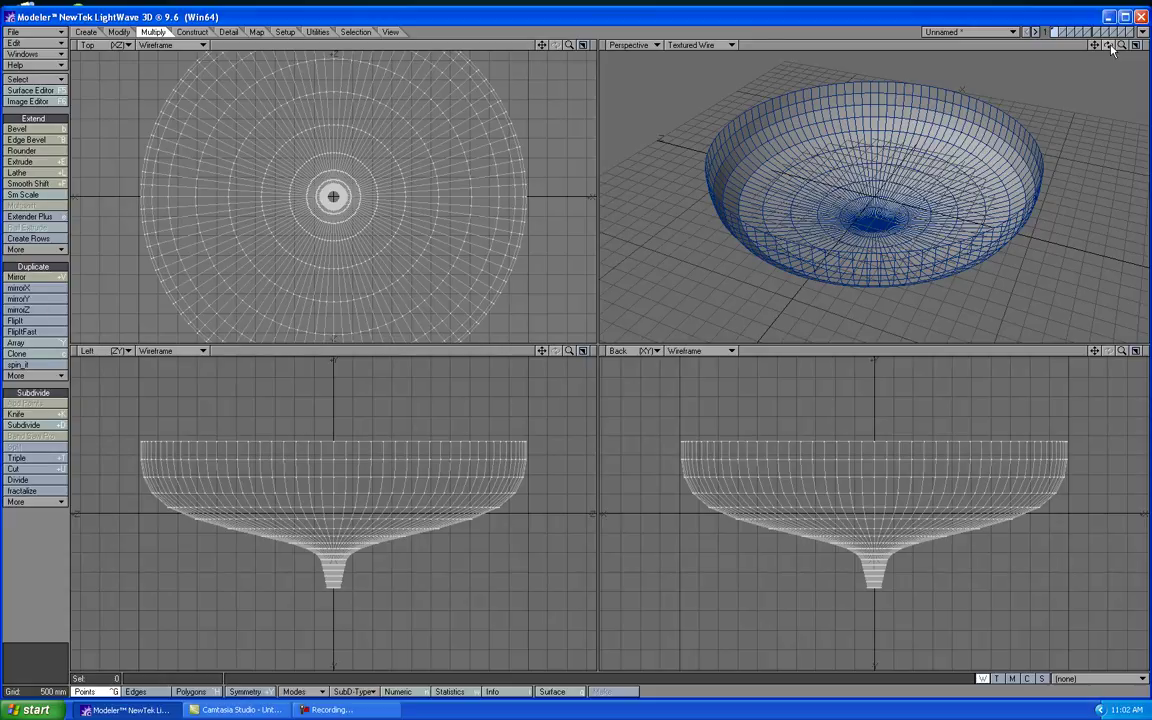
key(q)
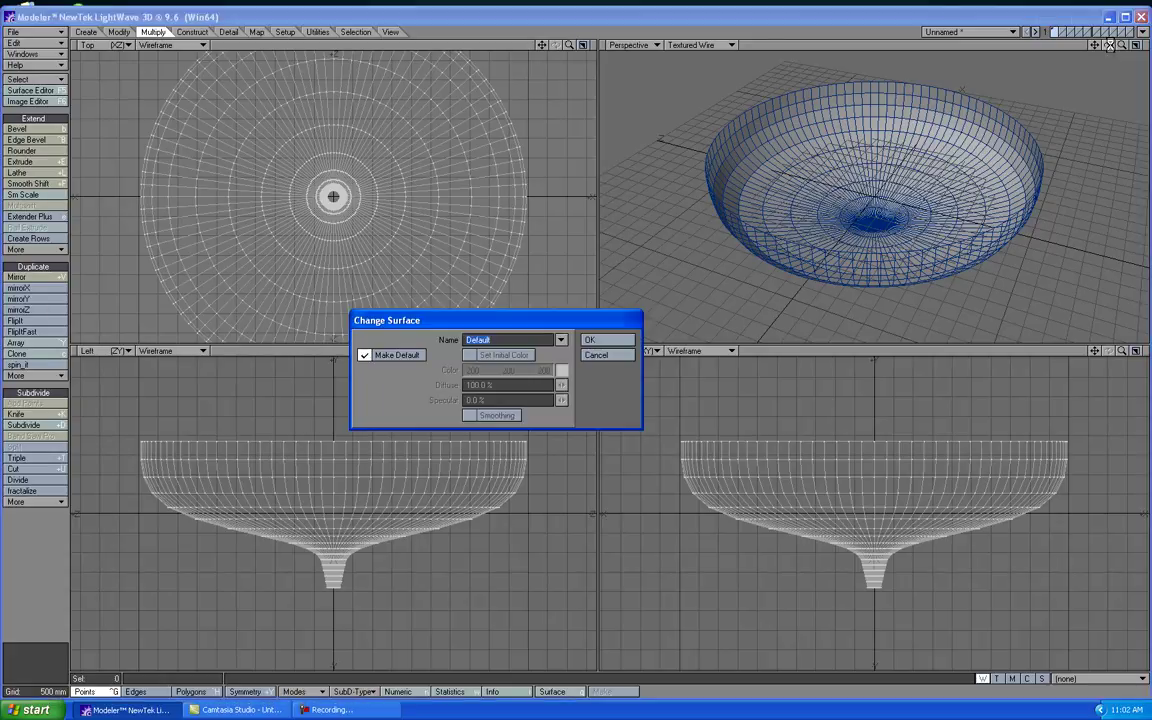
text(one)
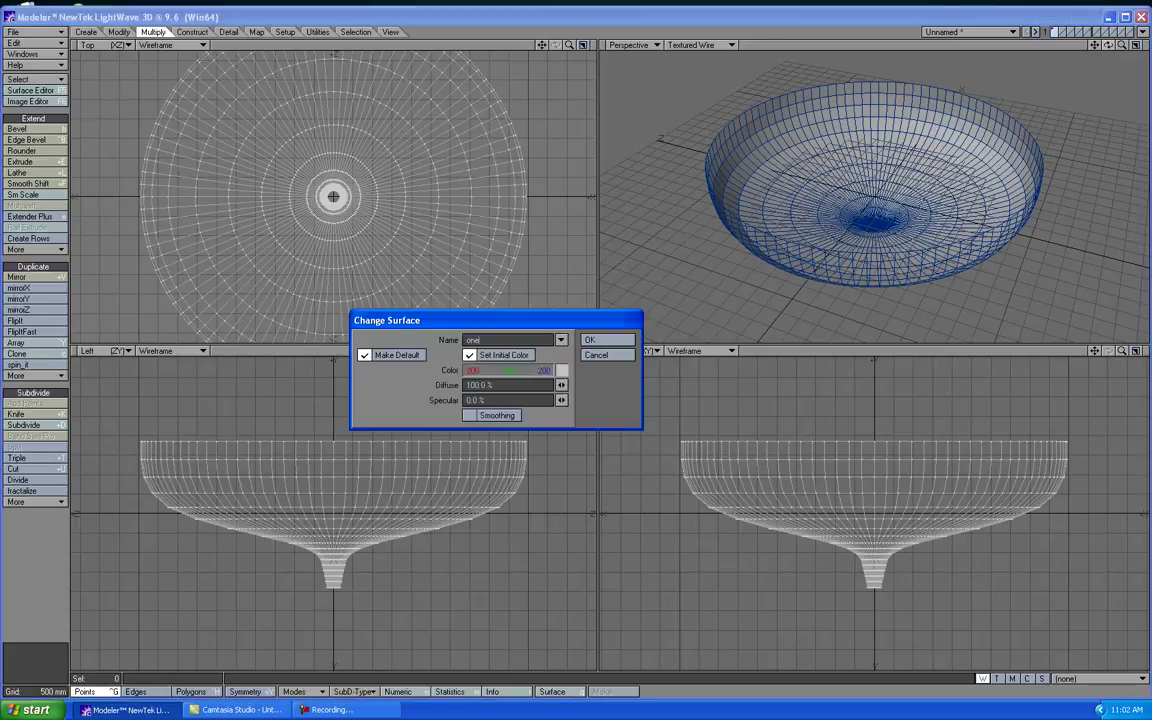
key(Return)
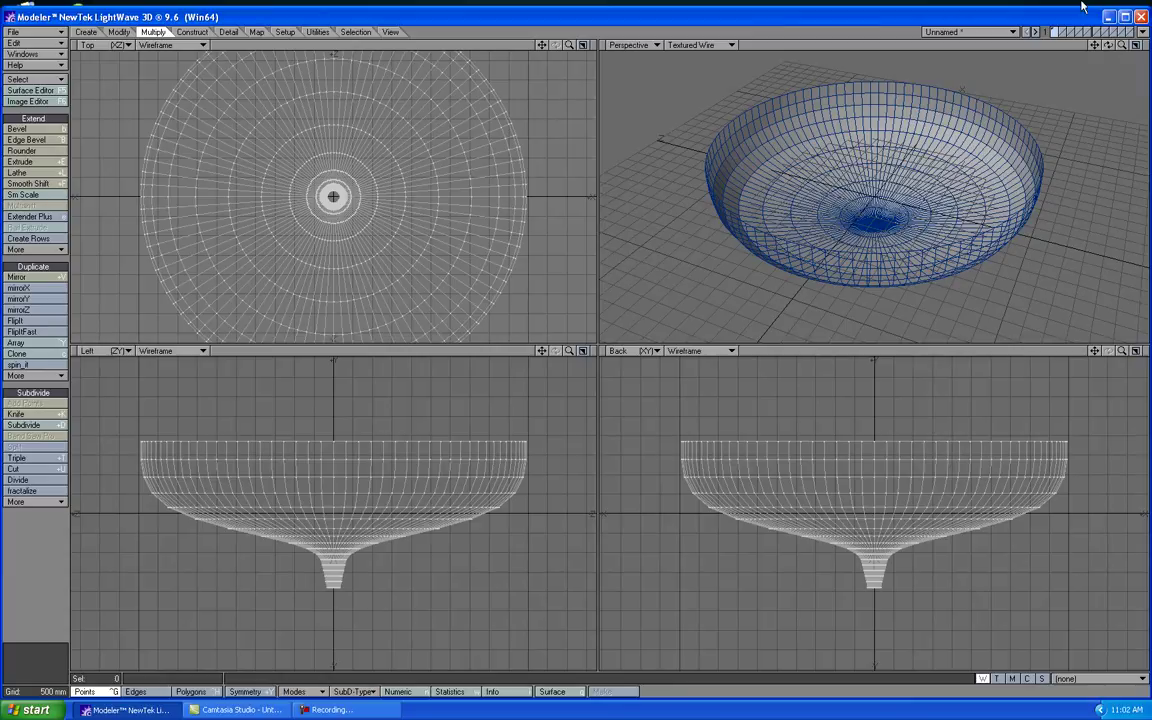
Step: Make the surface "one" double sided and view the bowl from another angle
click(16, 91)
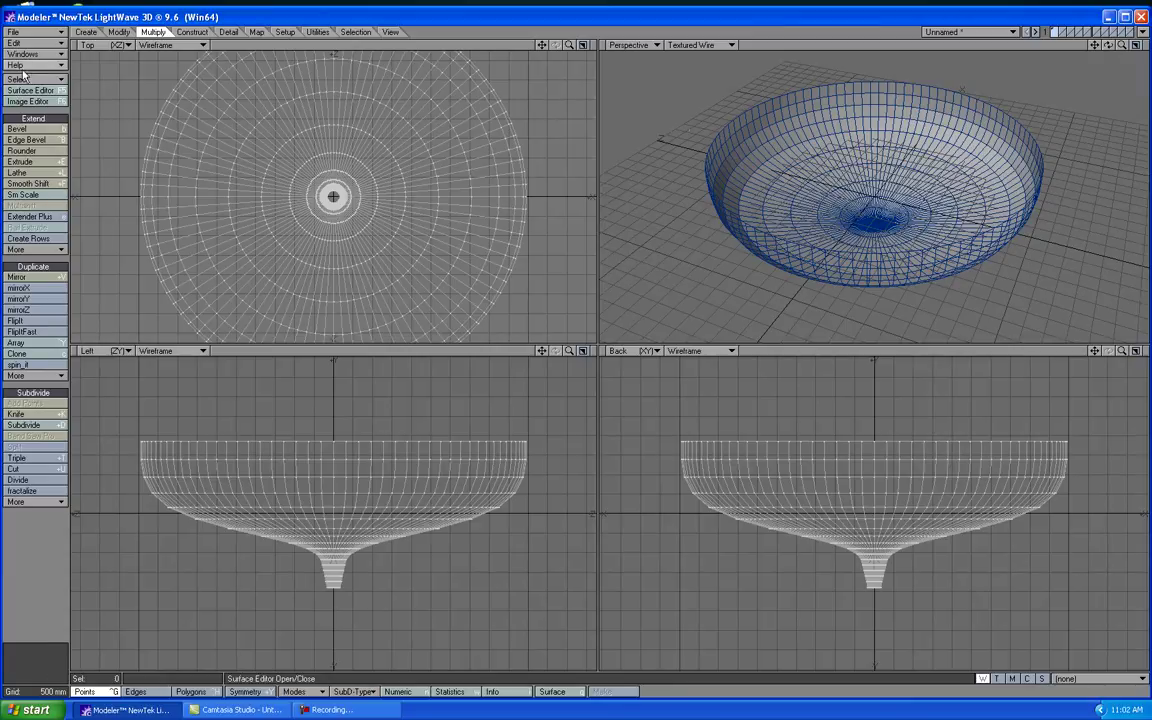
click(826, 312)
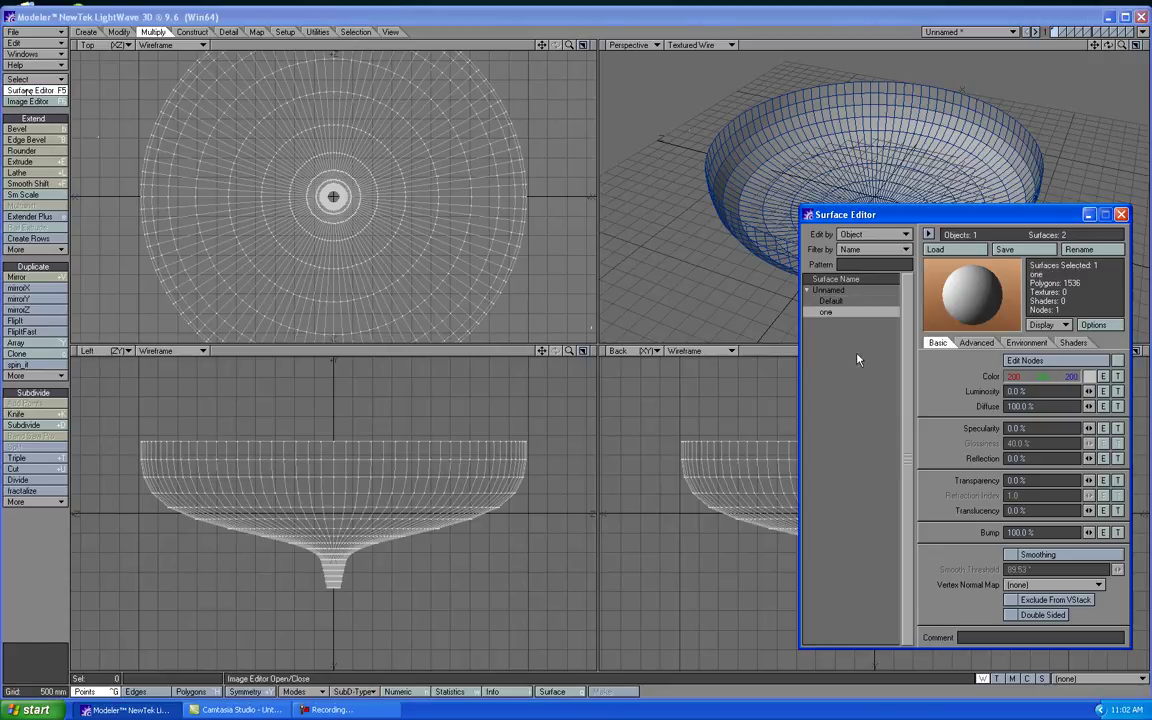
click(1010, 614)
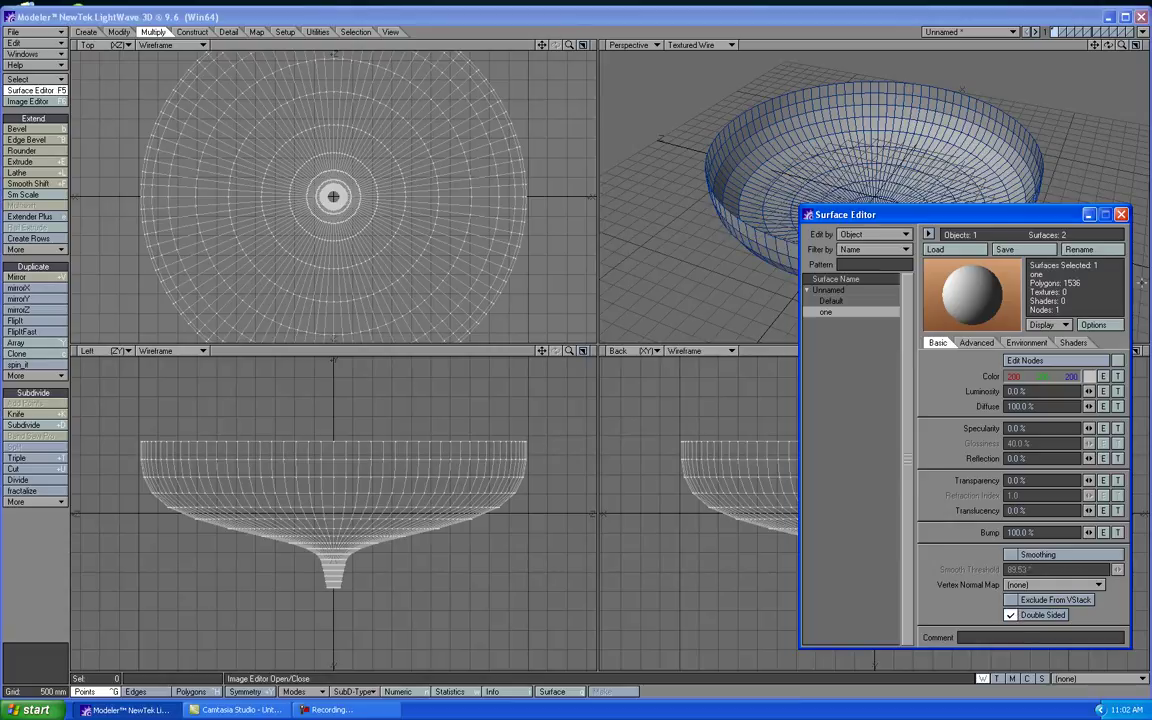
click(1121, 215)
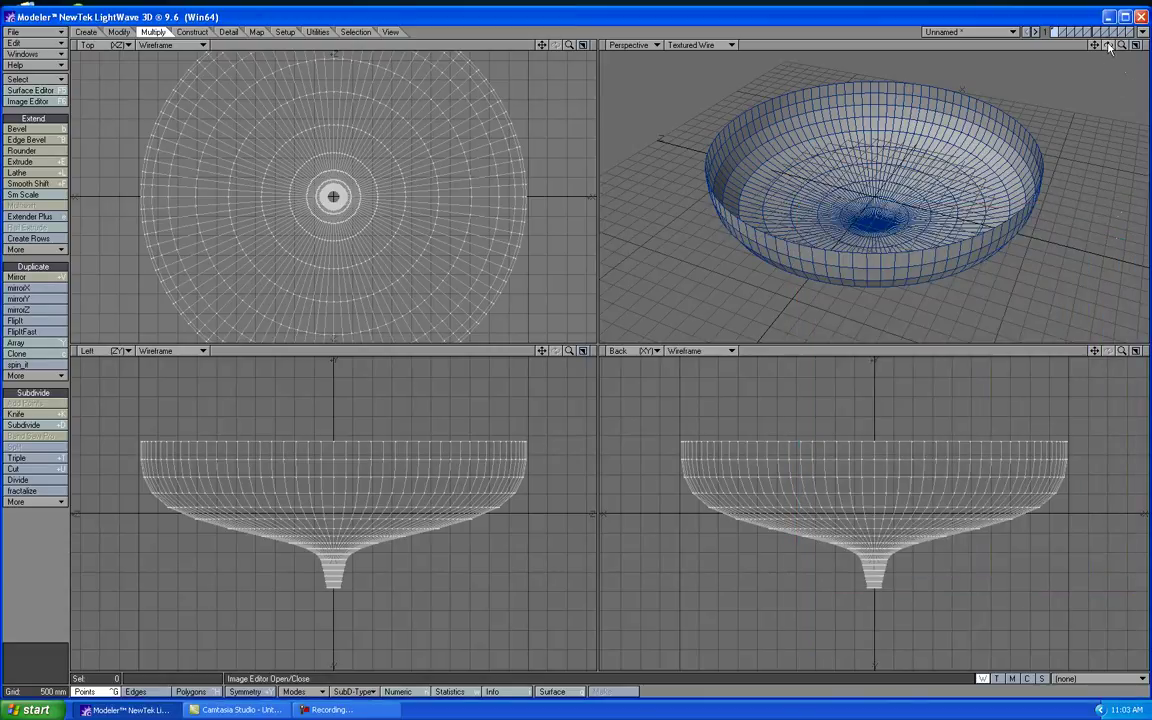
drag(1108, 45, 1056, 36)
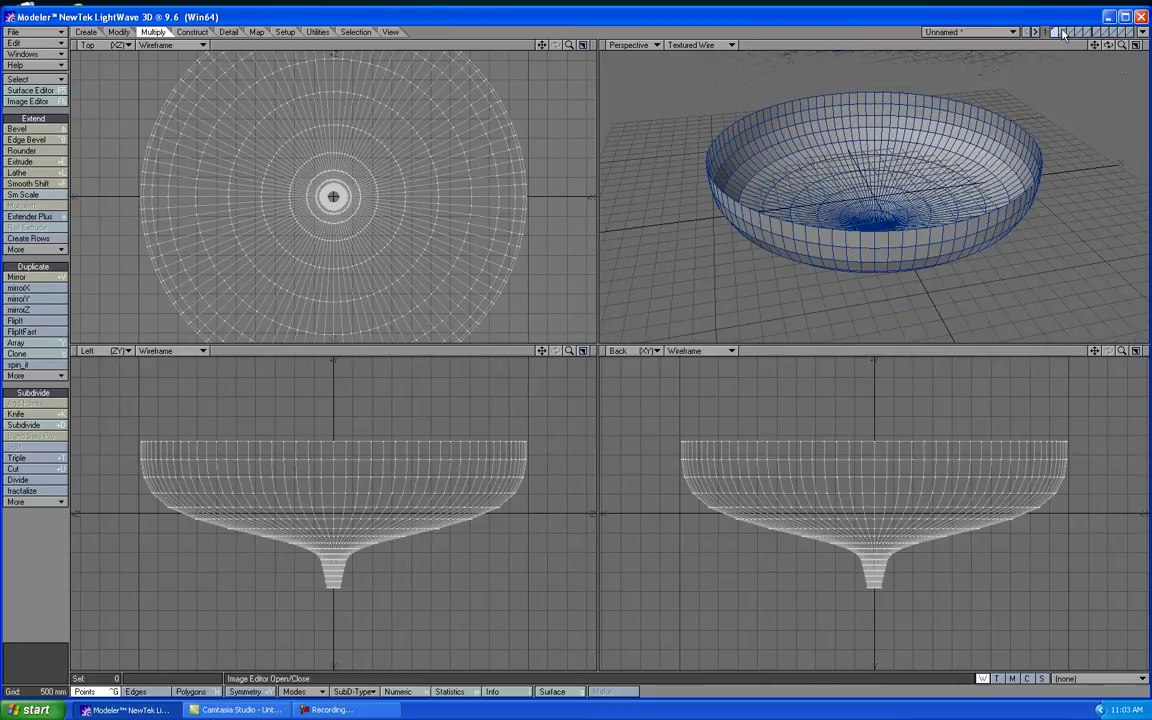
Step: Make the empty second layer active with the bowl's layer as background and activate the Ball tool
click(1062, 33)
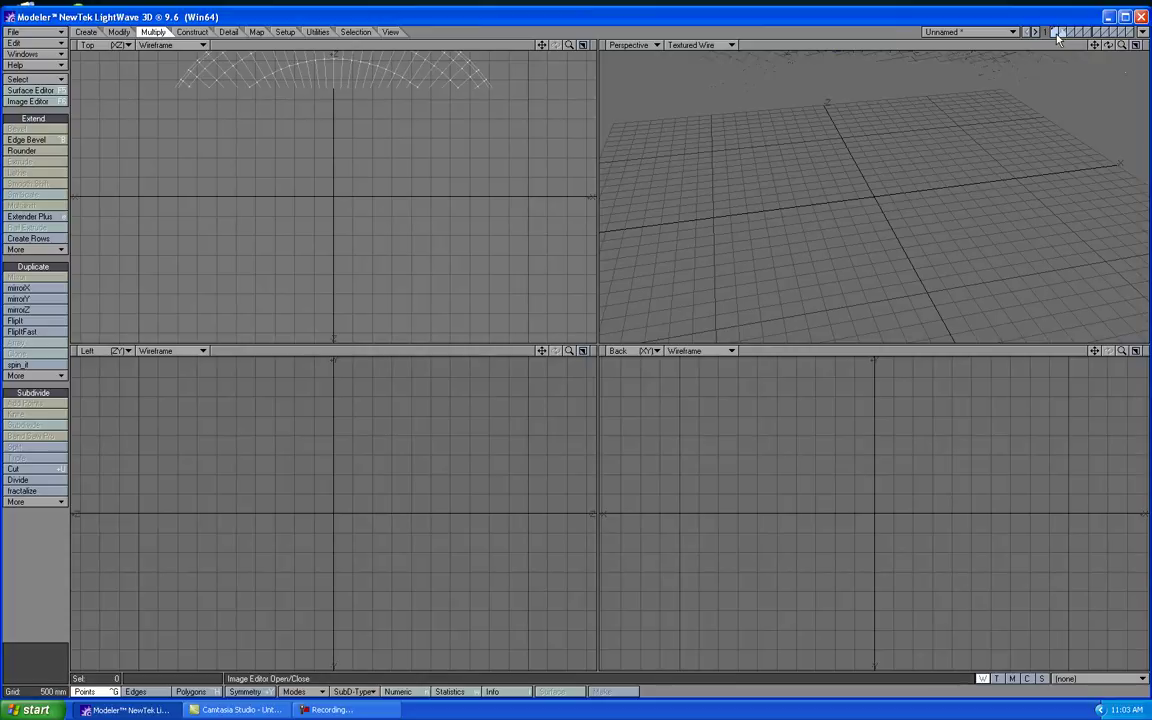
click(1056, 35)
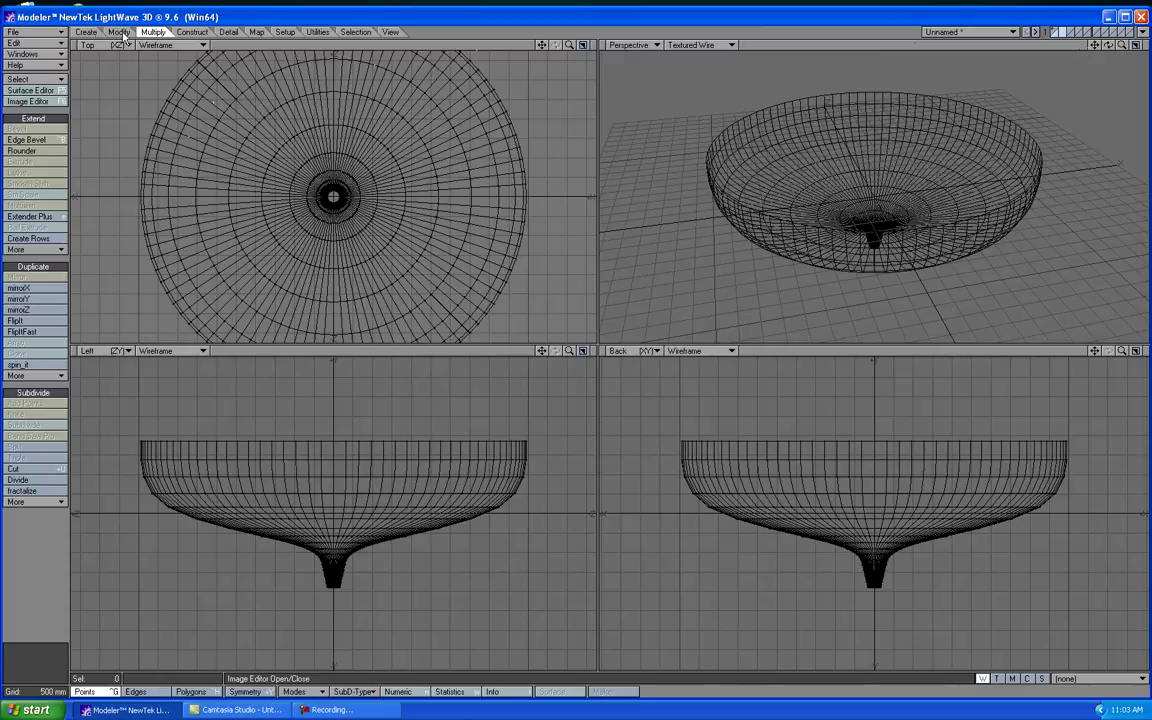
click(86, 33)
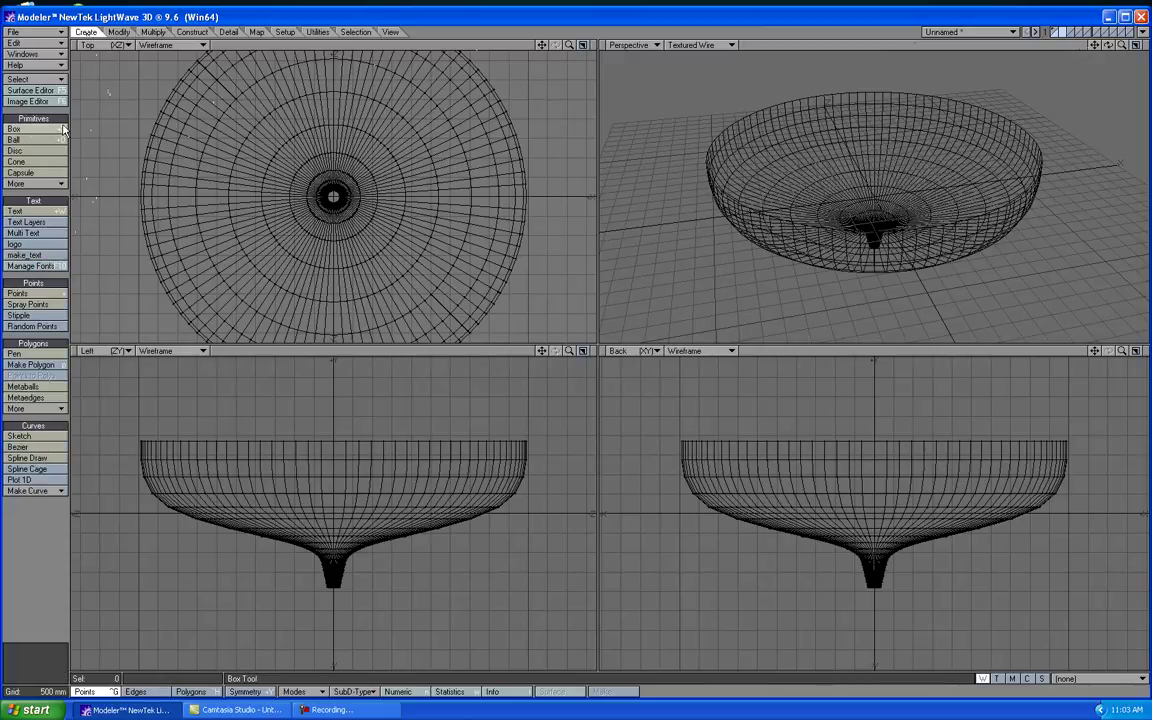
click(20, 139)
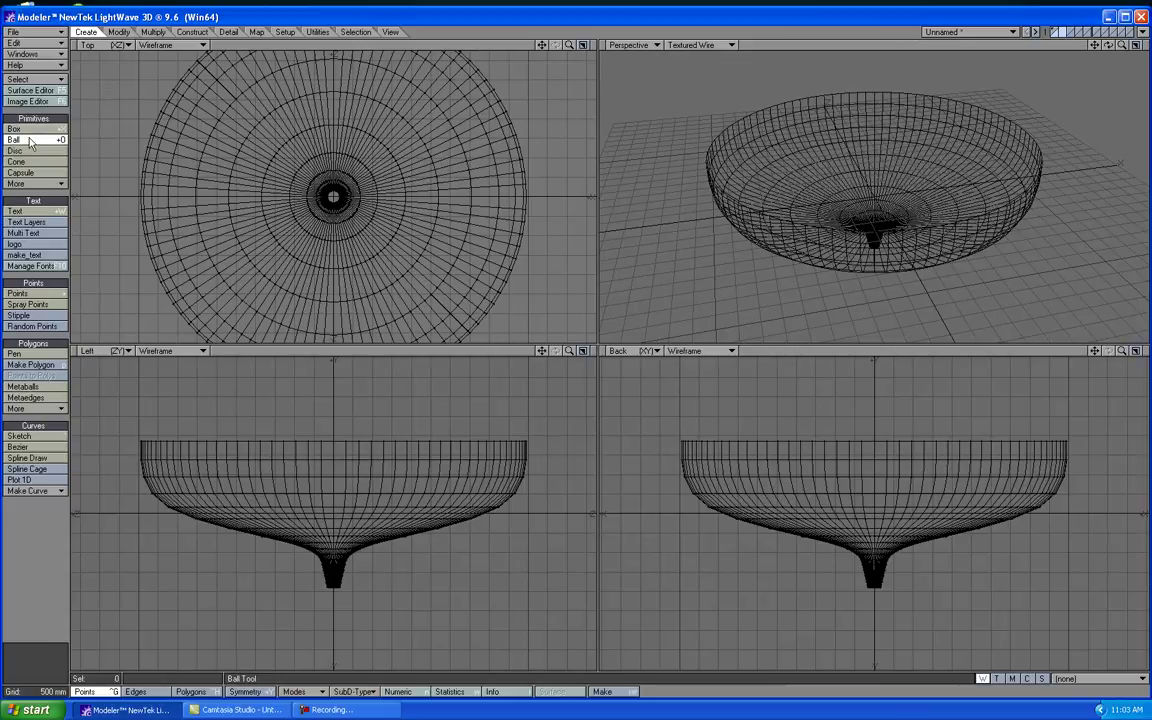
click(281, 139)
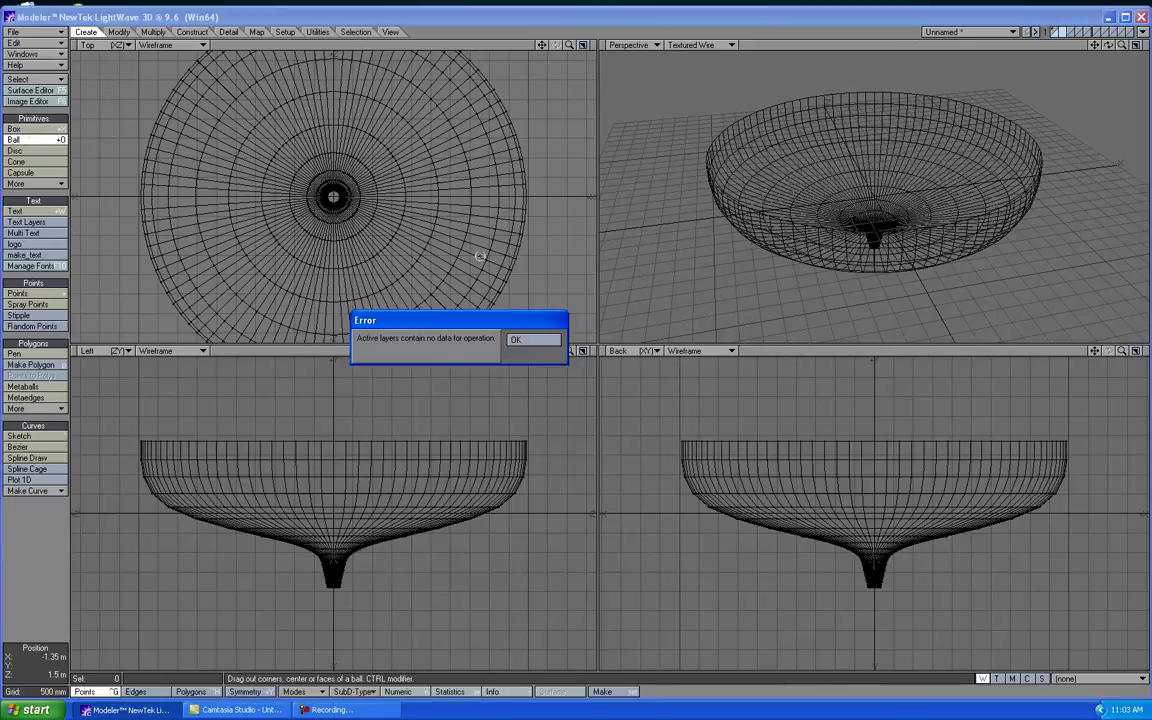
click(532, 337)
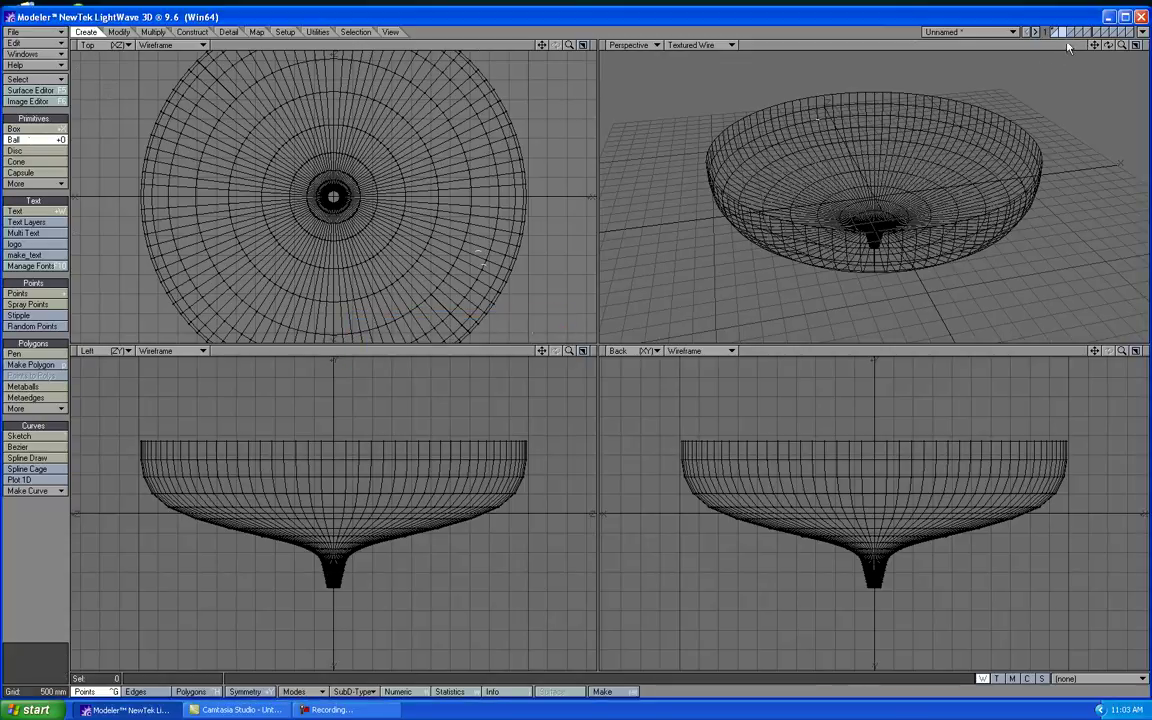
click(1068, 33)
click(1056, 32)
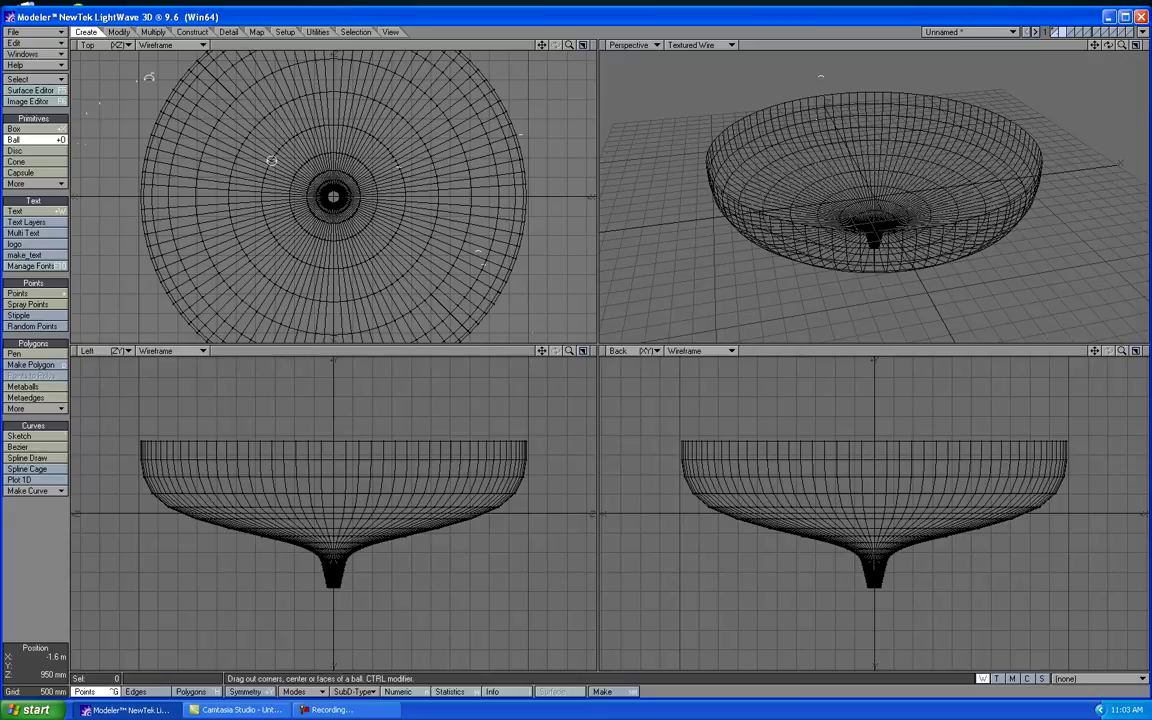
Step: Create a tessellated ball at the origin with a radius of 200 mm on X, Y and Z
key(n)
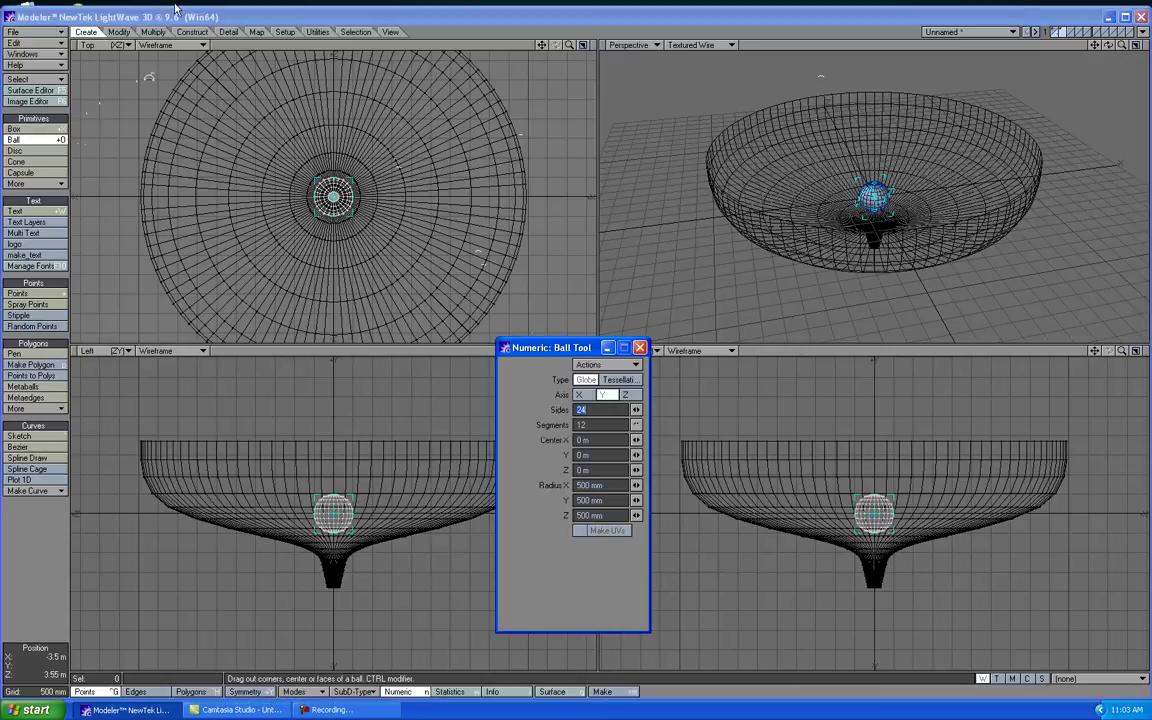
click(614, 485)
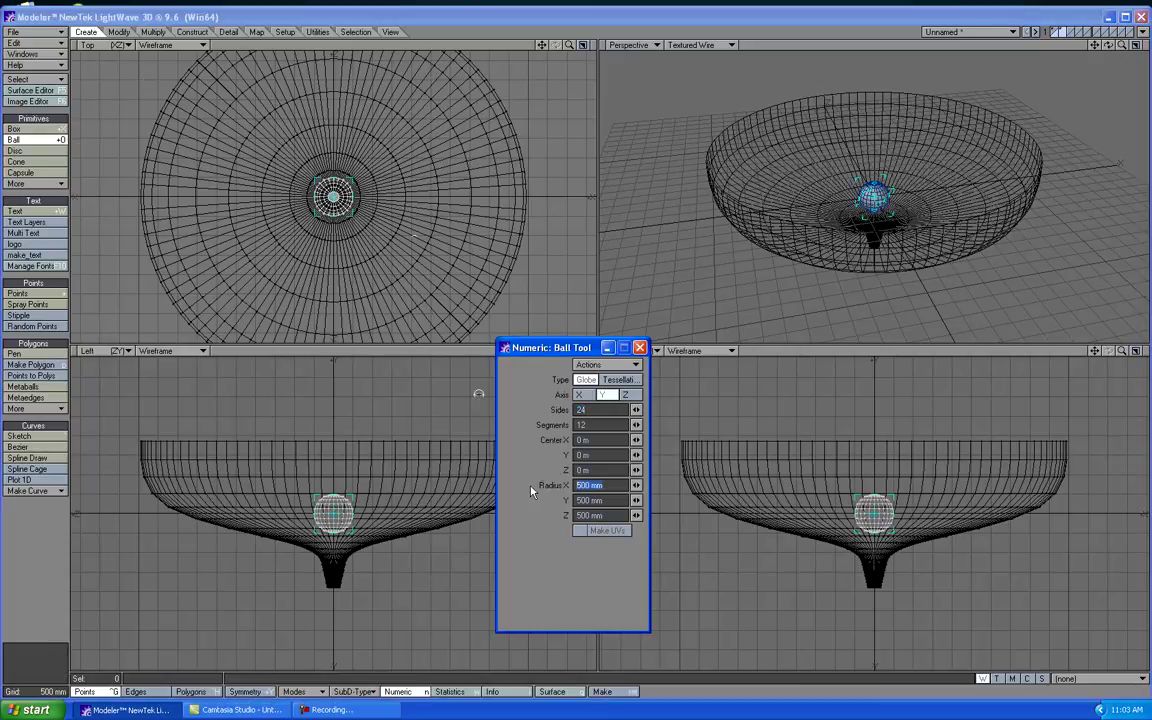
text(2)
key(Tab)
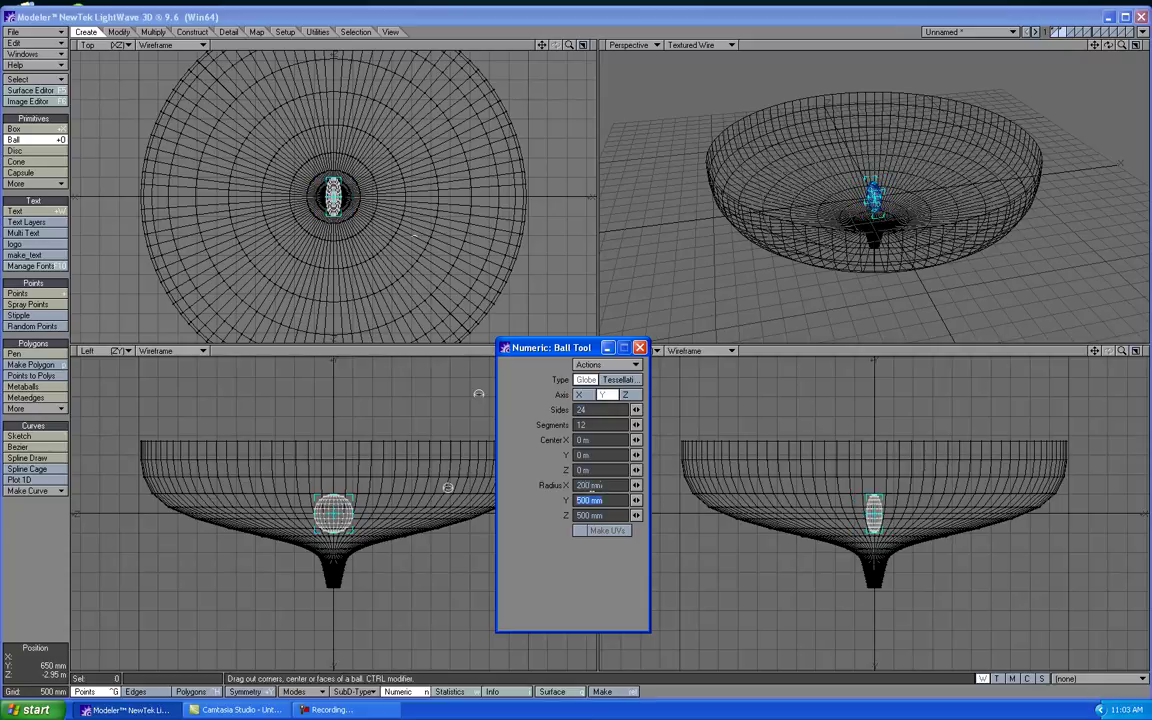
text(2)
key(Tab)
text(2)
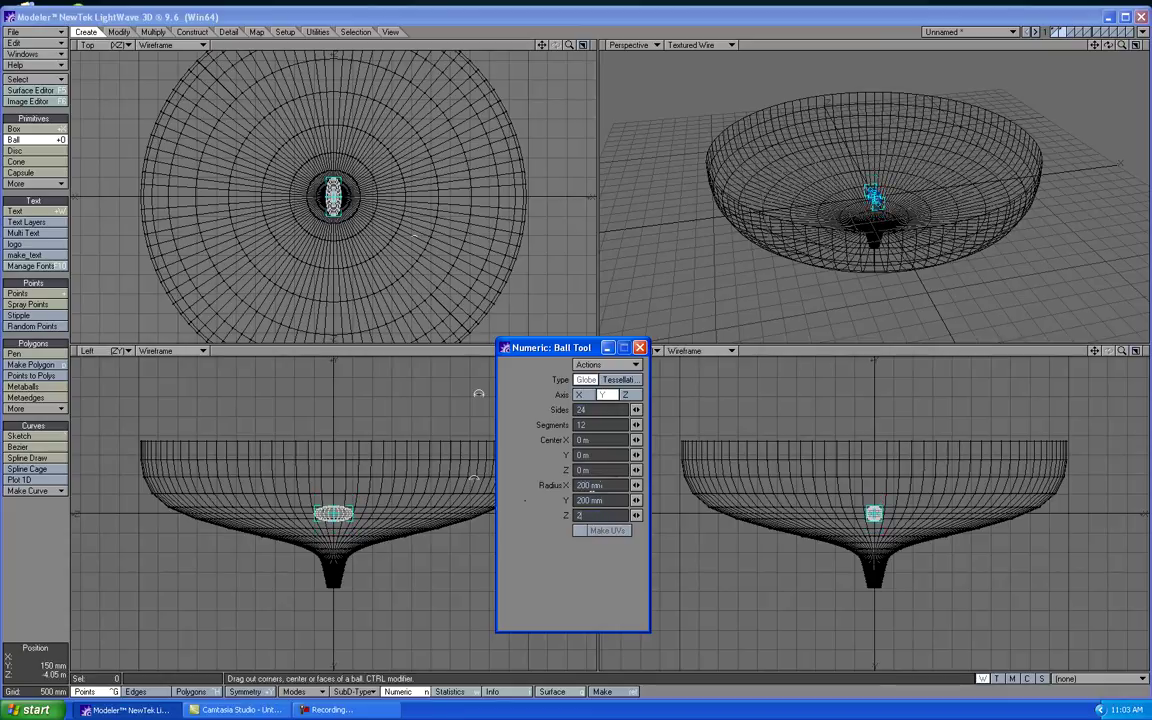
text(00mm)
key(Return)
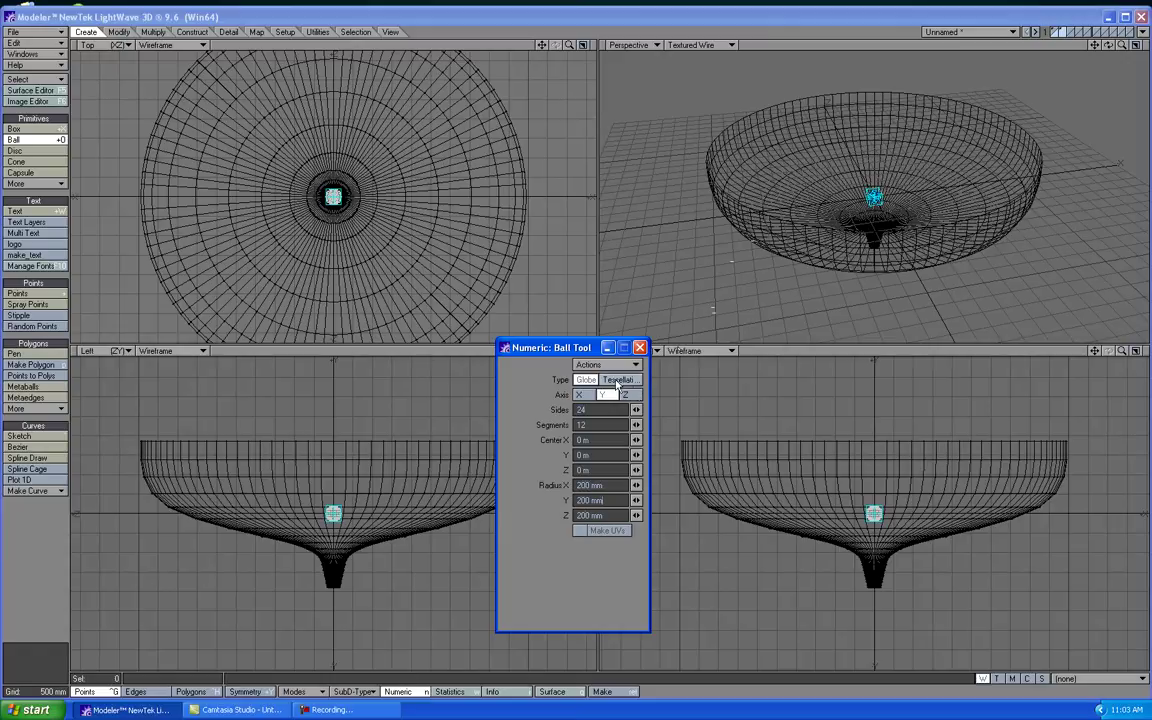
click(619, 381)
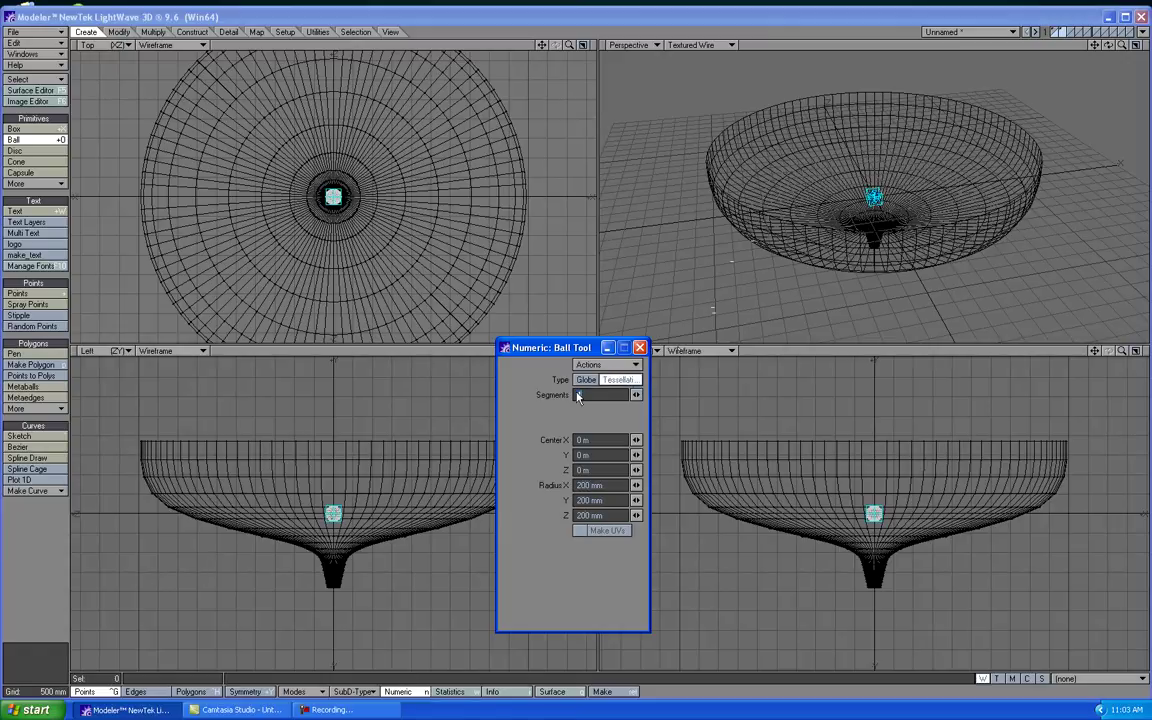
click(640, 347)
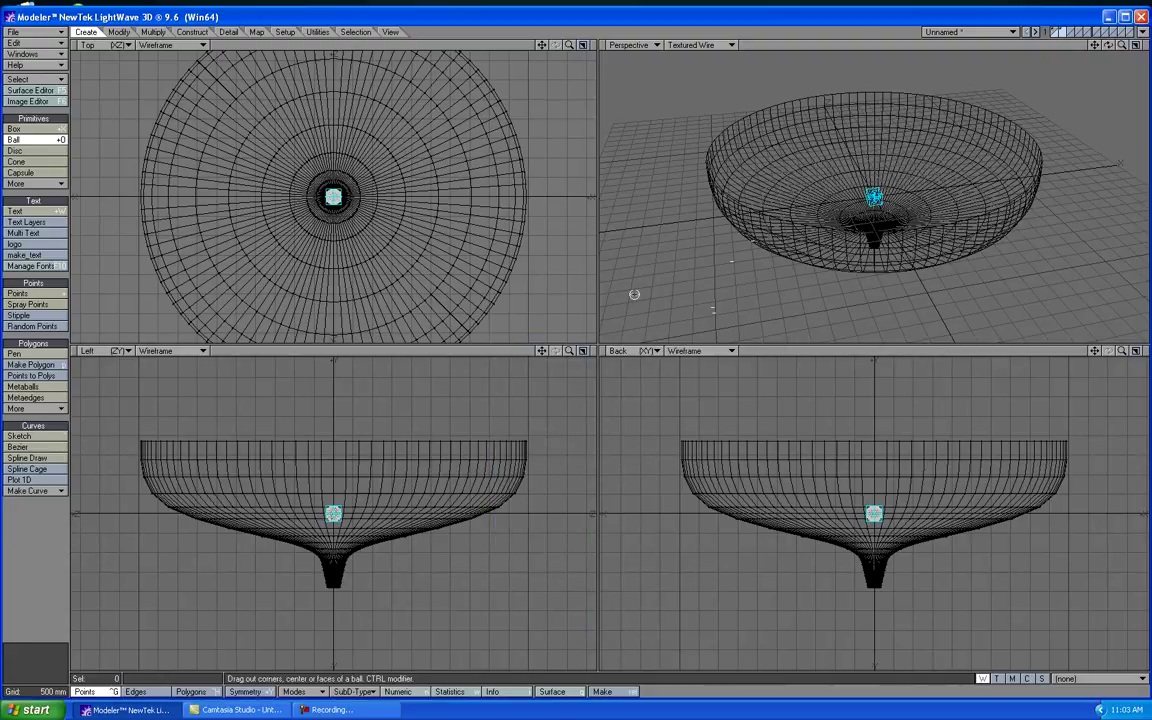
key(space)
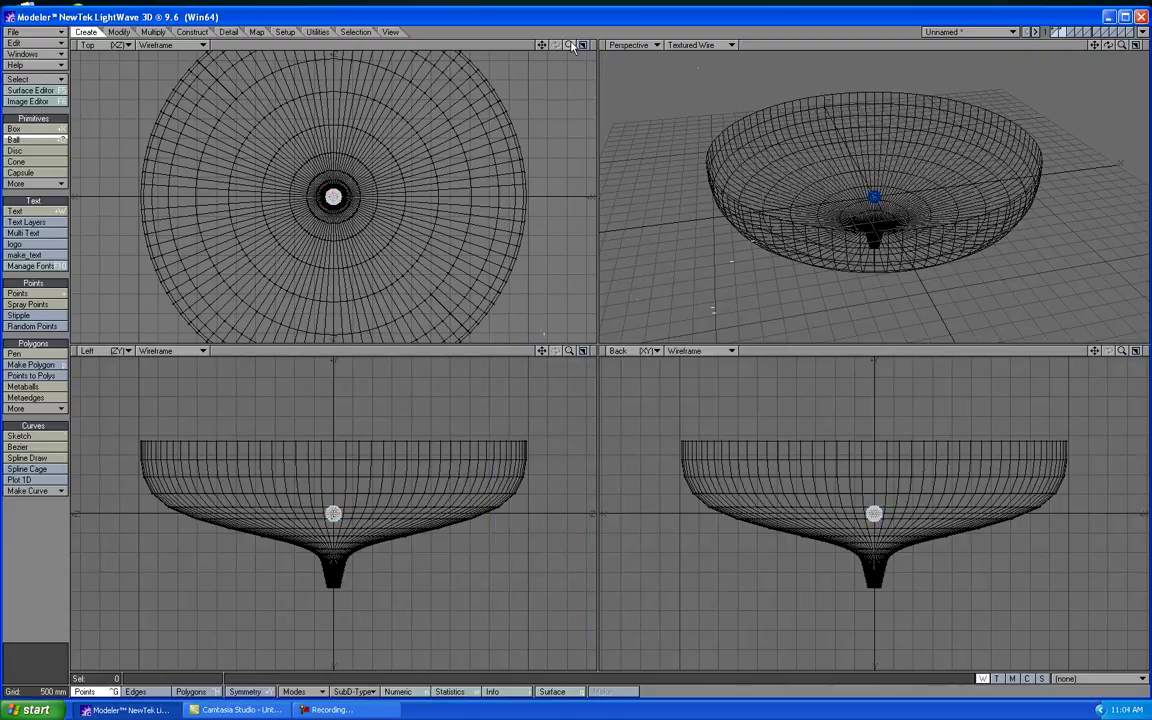
Step: Scale the ball down uniformly around the origin to roughly three fifths of its size
drag(570, 45, 590, 45)
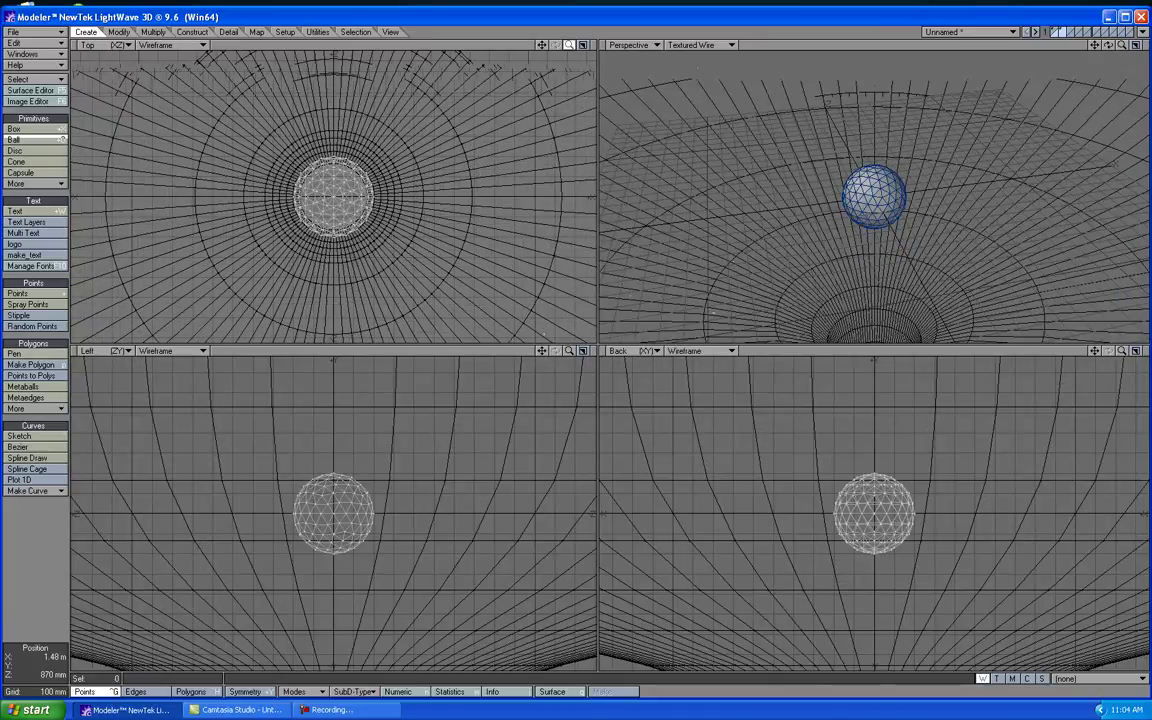
click(119, 31)
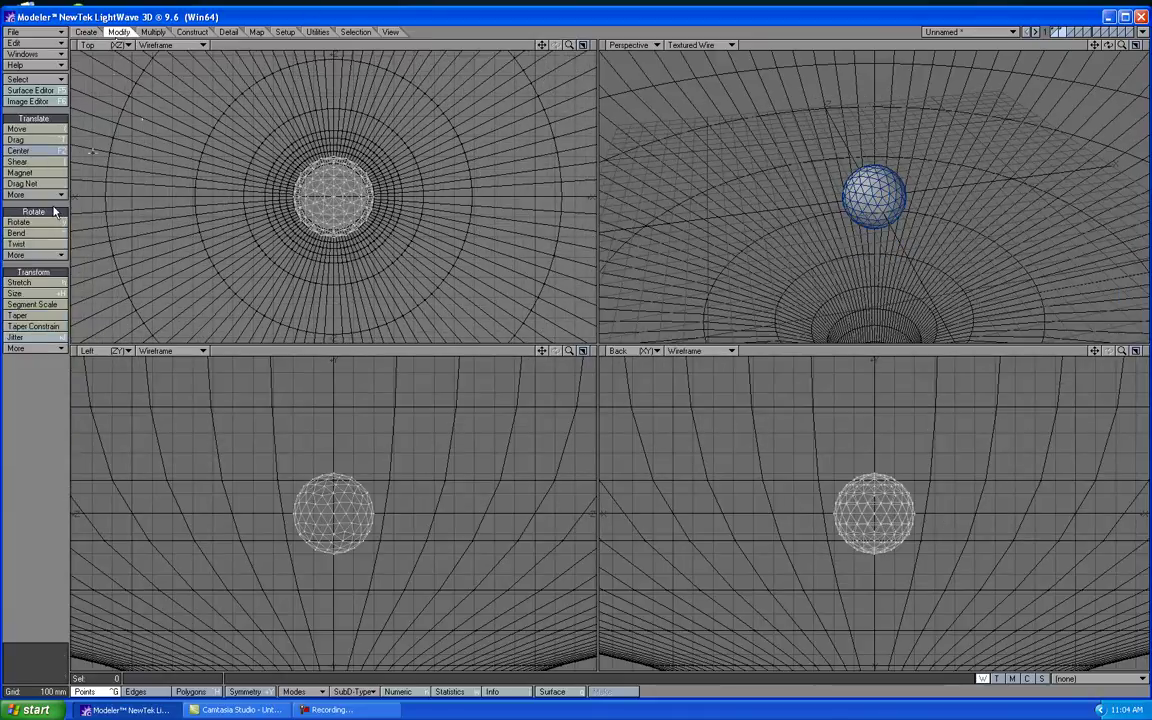
click(30, 293)
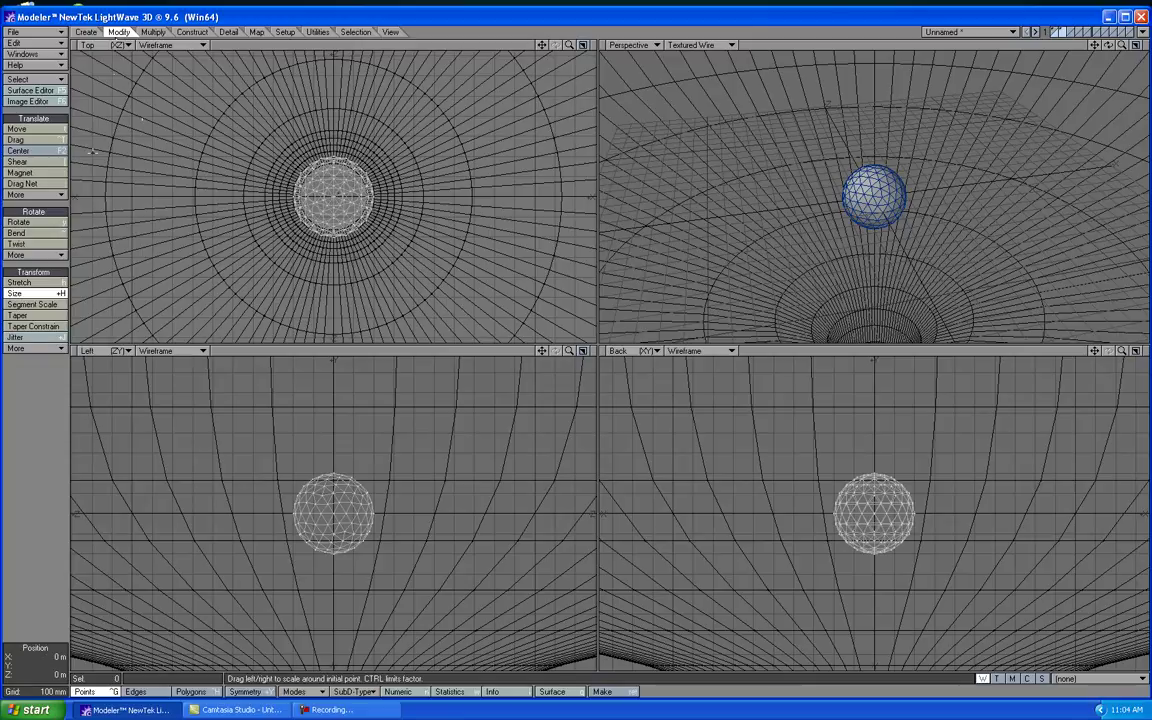
drag(334, 197, 264, 197)
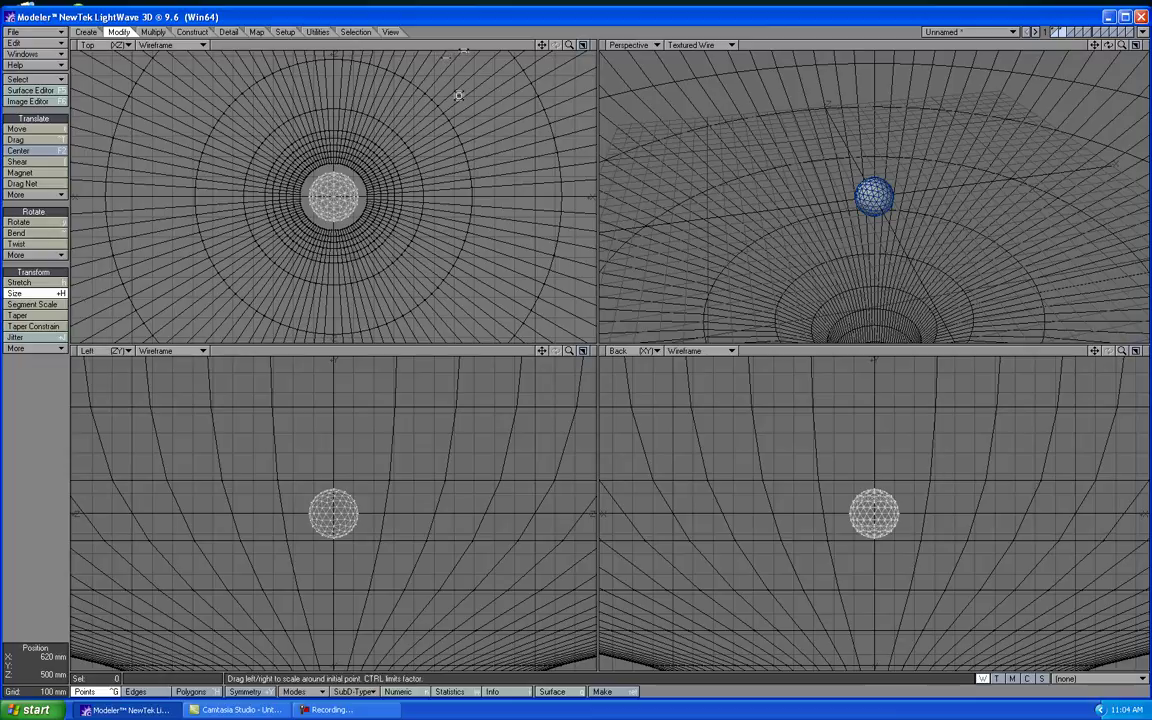
key(space)
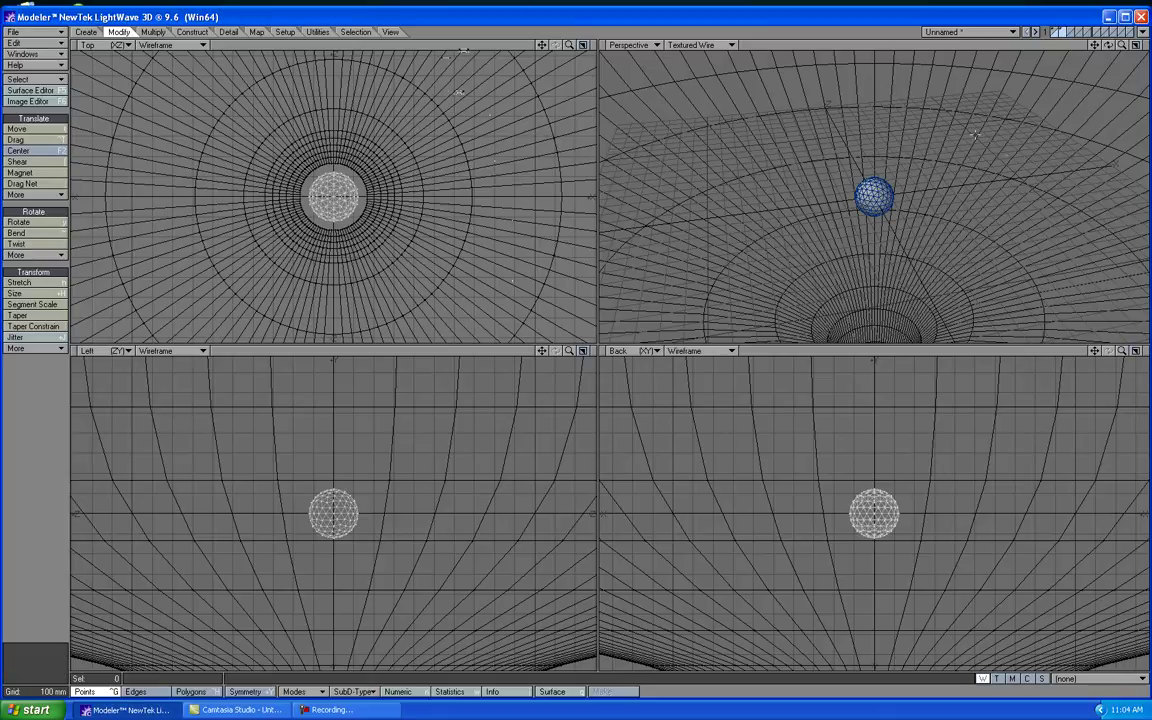
Step: Move the ball about 2 m from the bowl's center along the positive X axis
key(a)
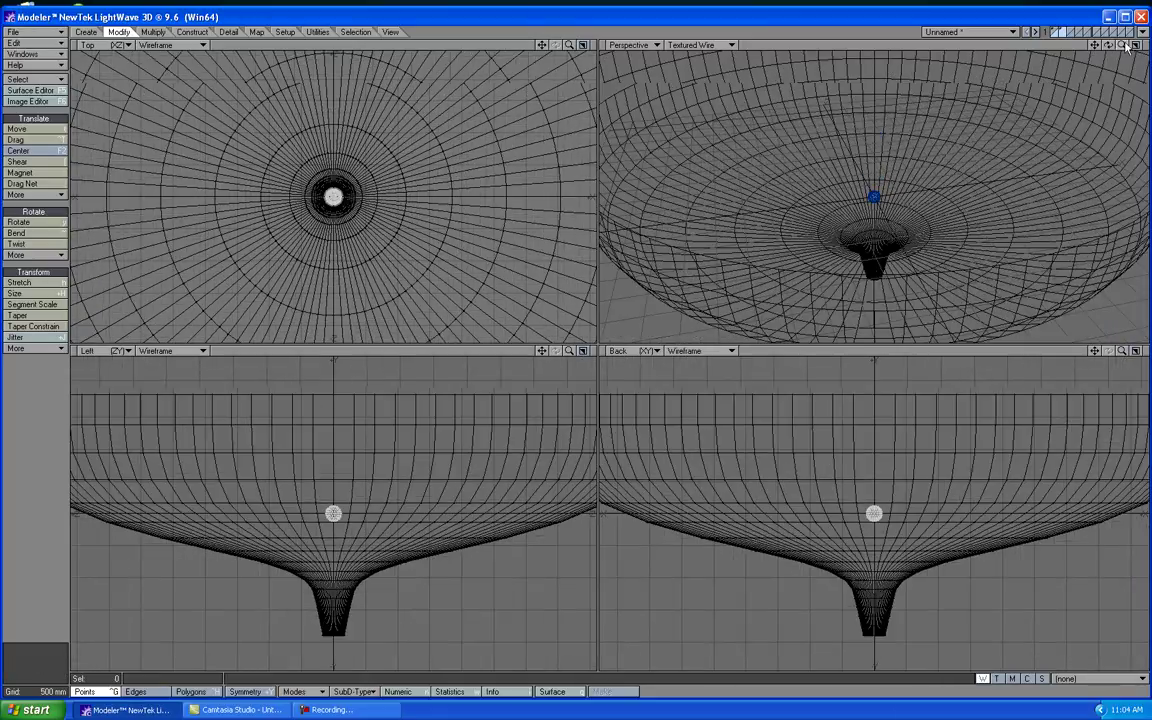
key(t)
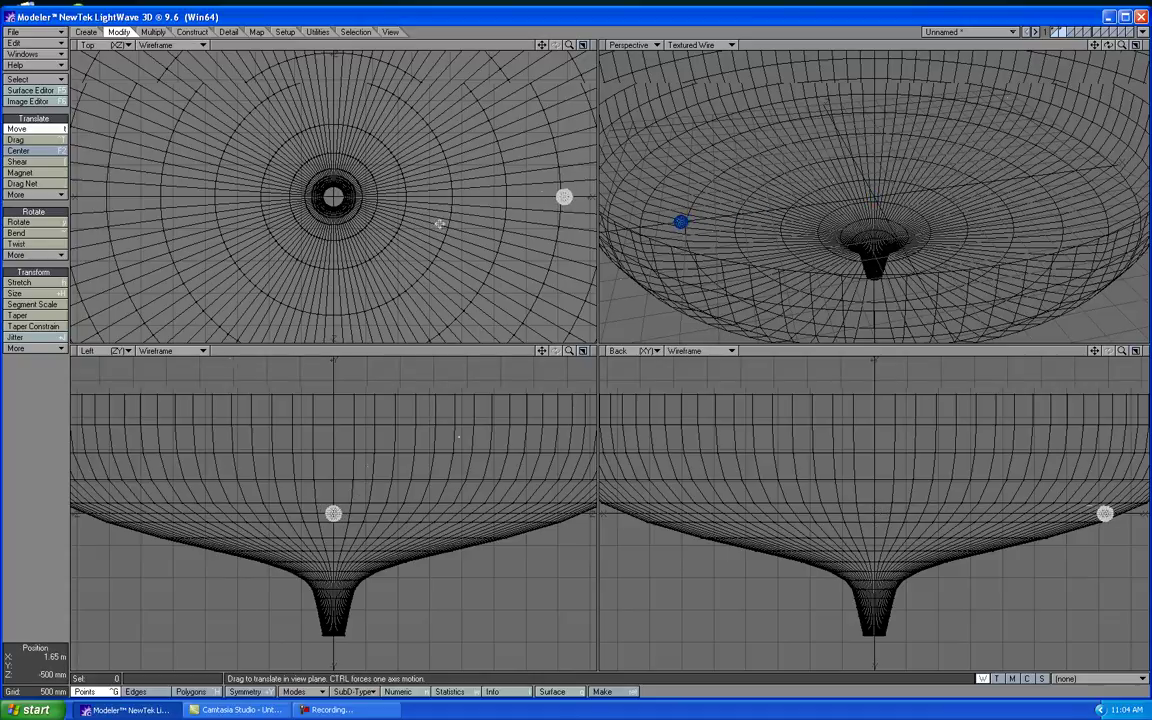
key(a)
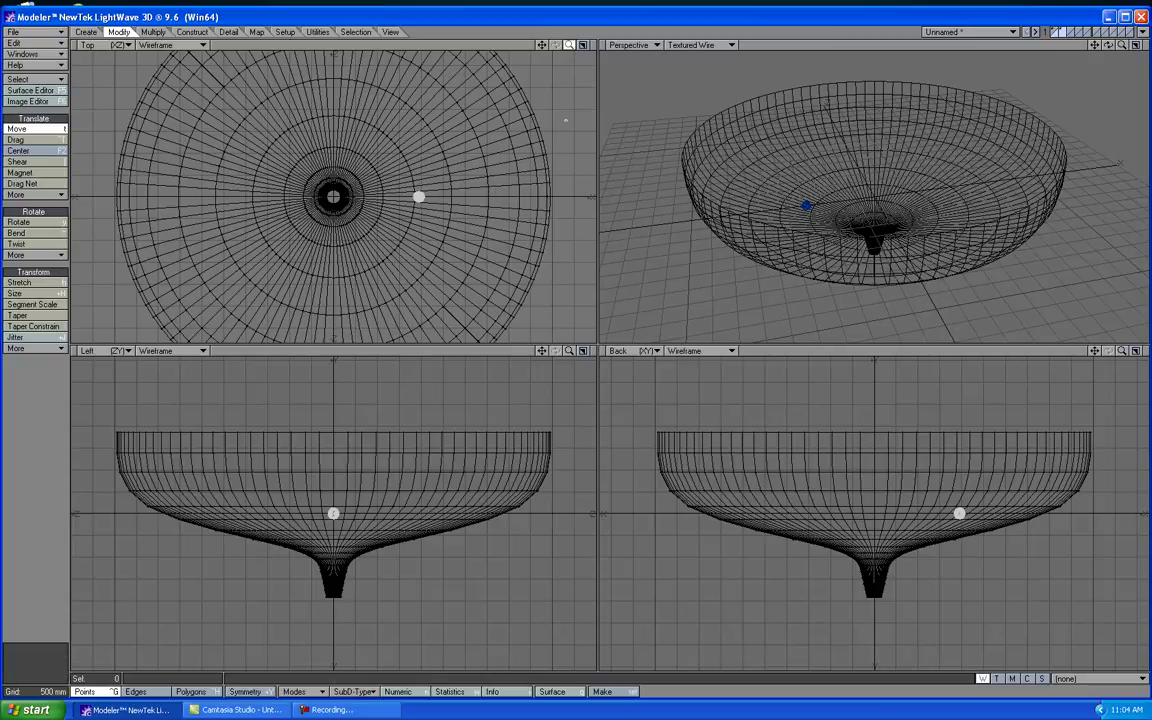
drag(570, 44, 537, 39)
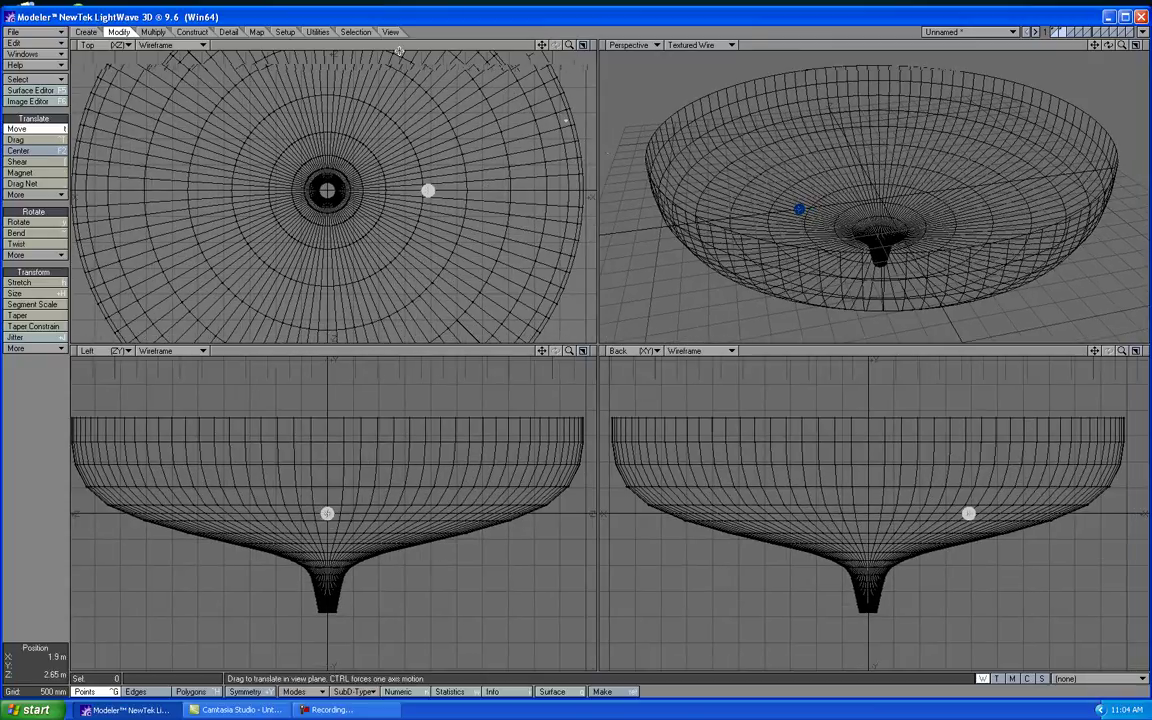
Step: Try cloning the ball three times with a 1 m offset along X, and undo the clones
click(158, 33)
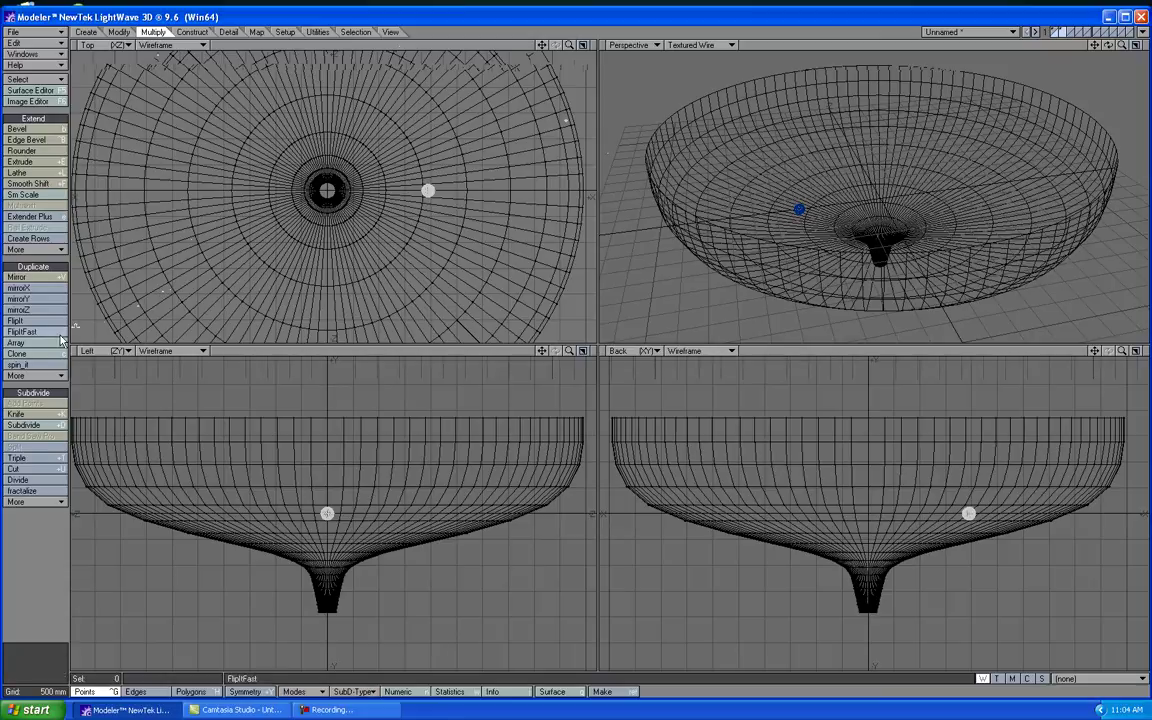
click(17, 353)
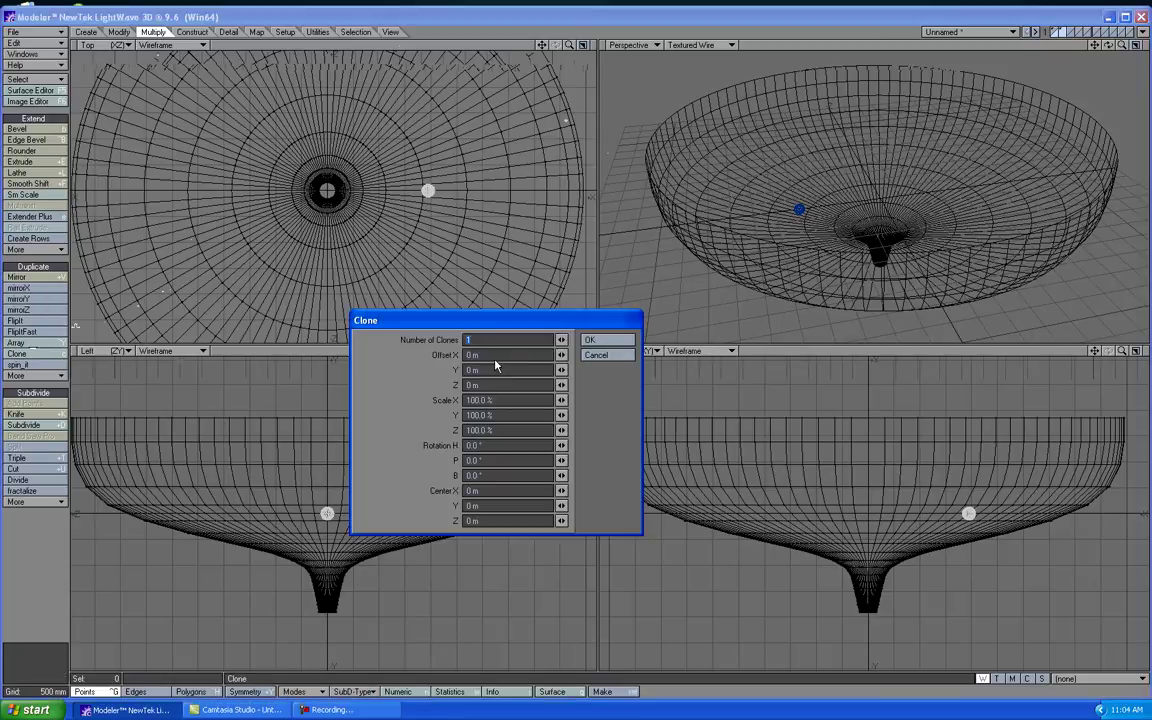
click(466, 341)
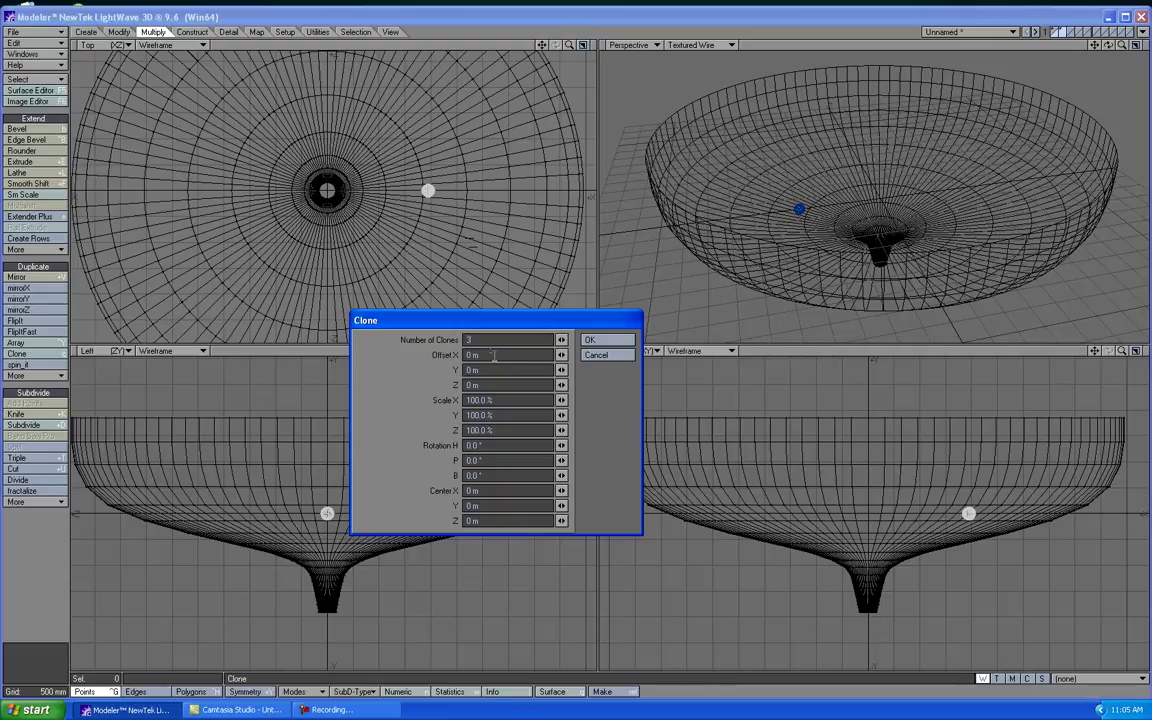
key(Tab)
text(1)
click(595, 340)
key(t)
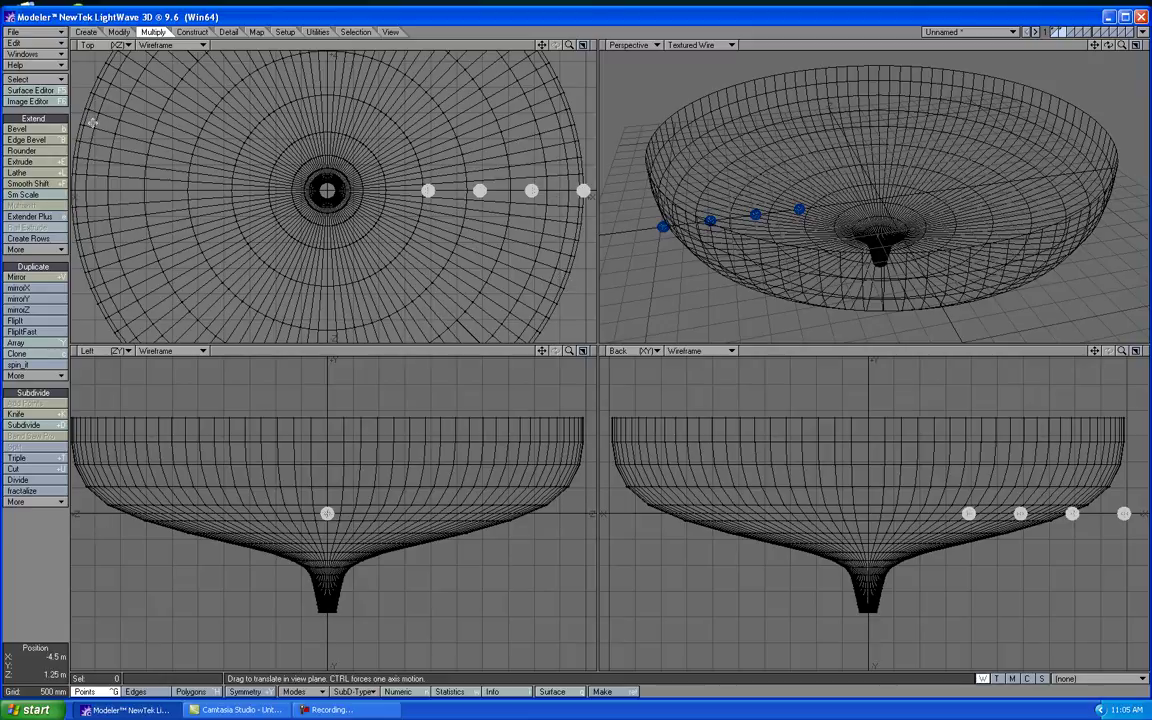
click(38, 43)
click(28, 86)
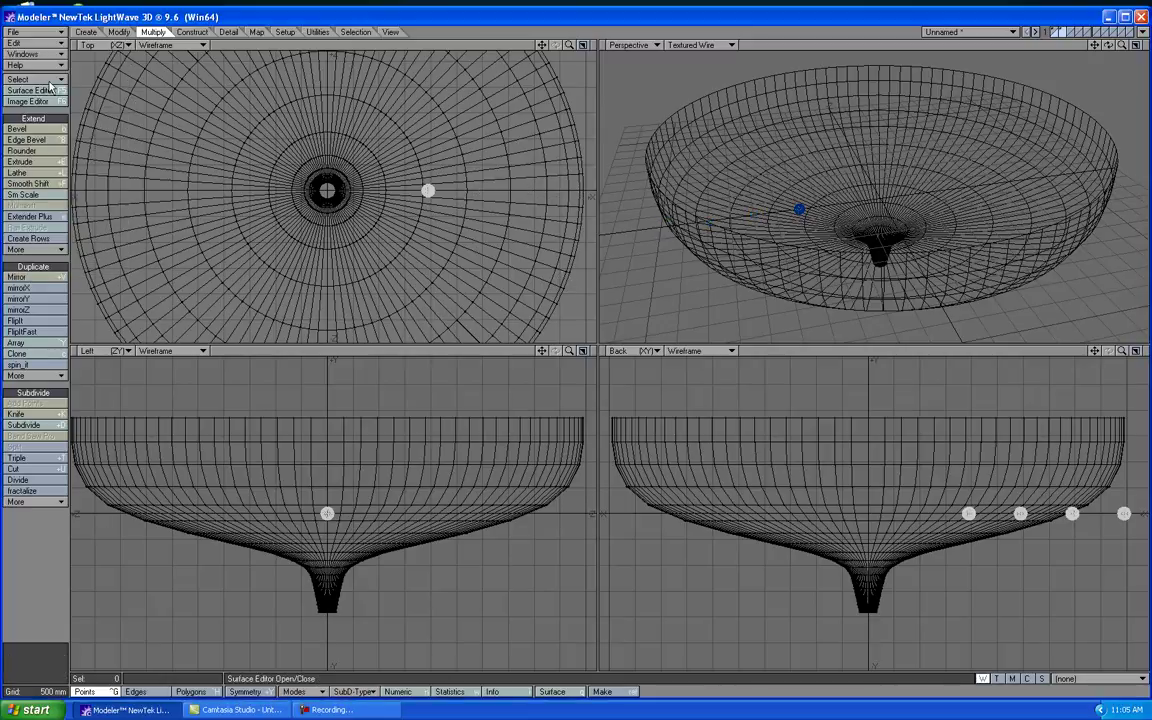
Step: Clone the ball three times with a 700 mm X offset and move the row inward and up inside the bowl
click(17, 353)
key(Tab)
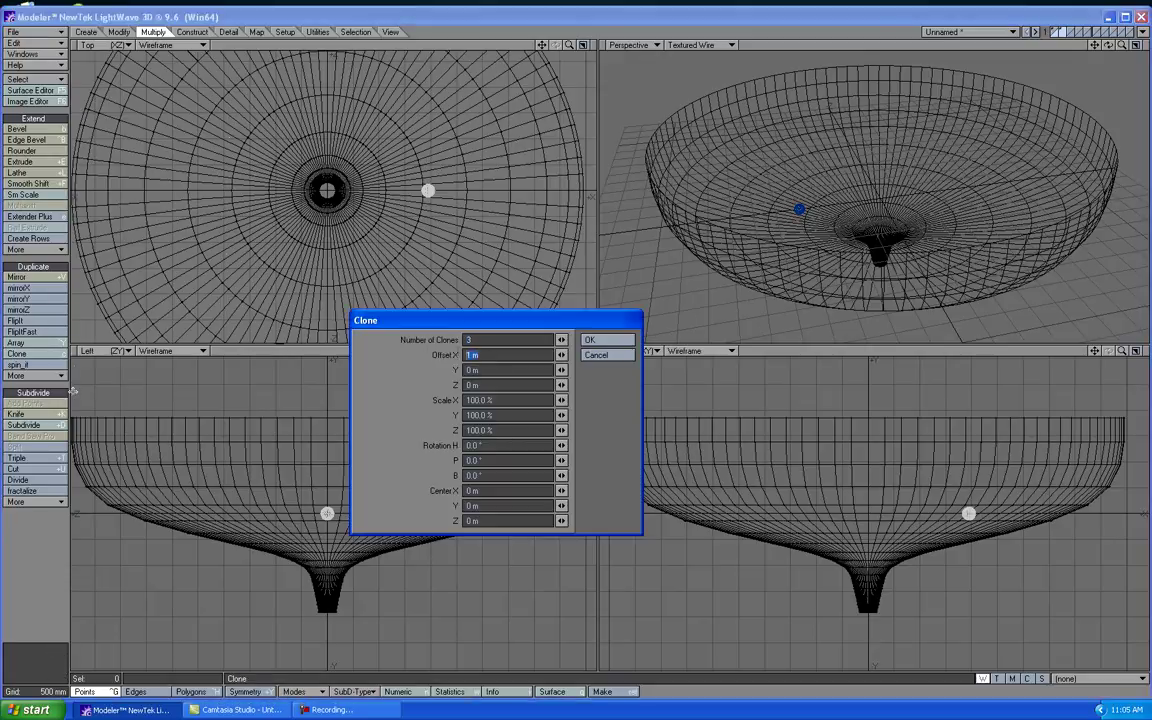
text(700mm)
click(590, 340)
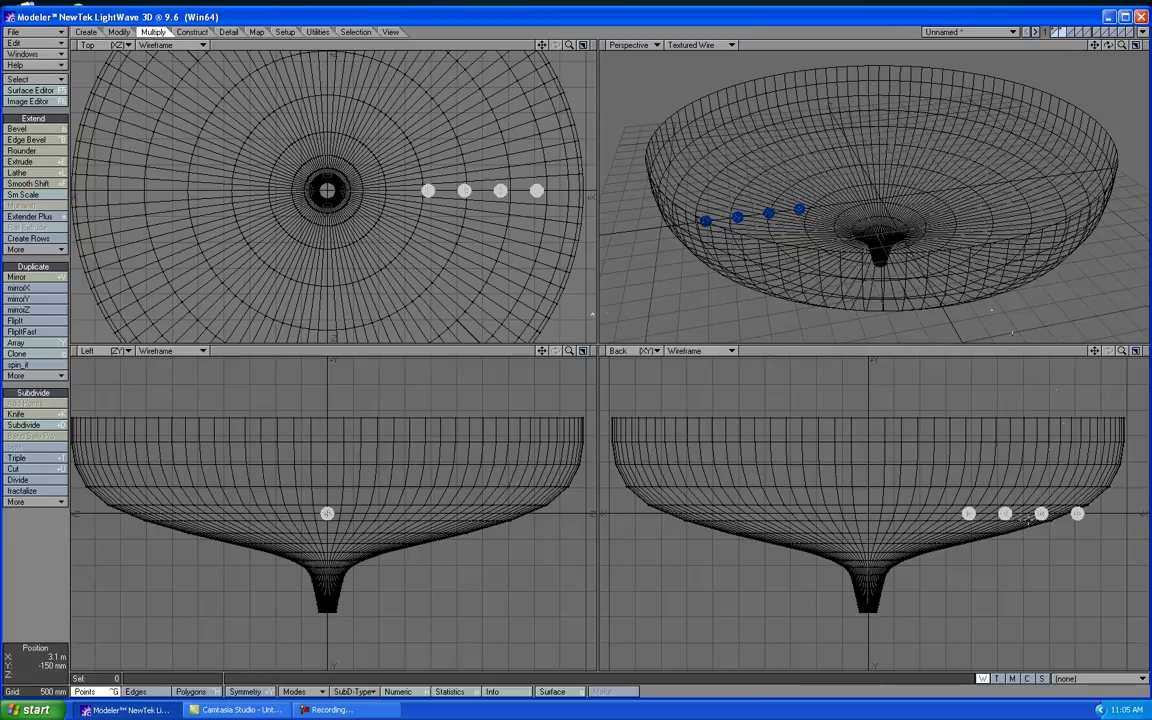
key(t)
drag(1020, 517, 995, 499)
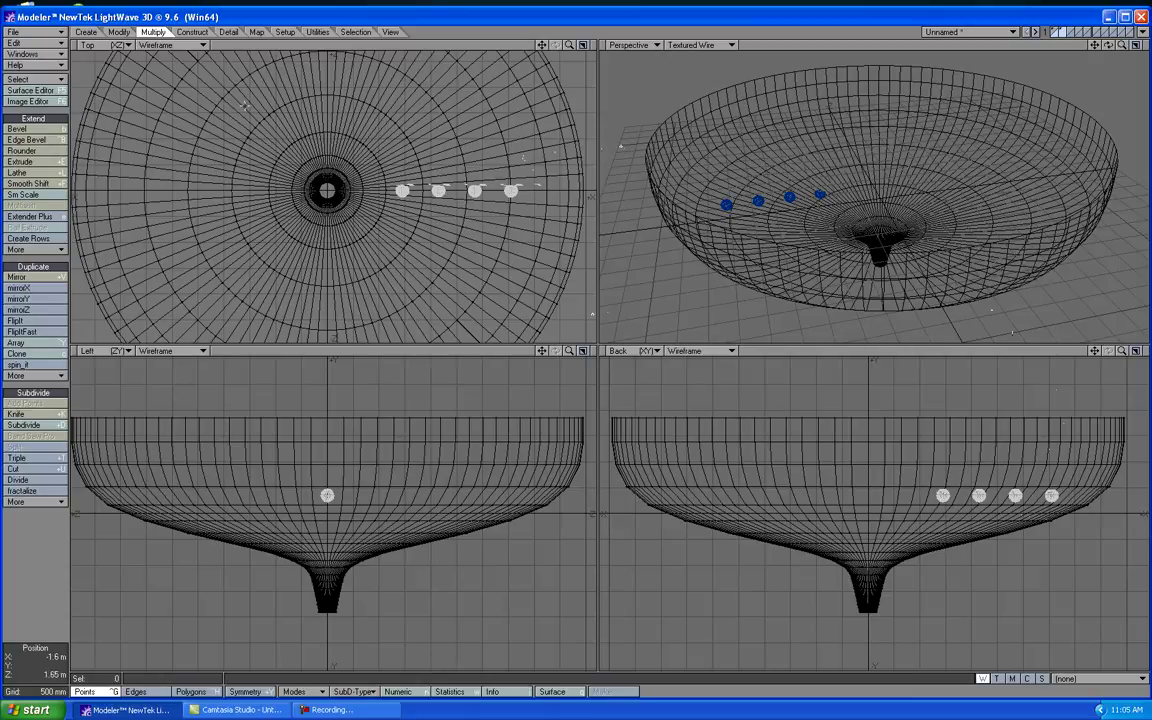
Step: Save the object as "test" in the Objects folder, overwriting the existing file
click(30, 32)
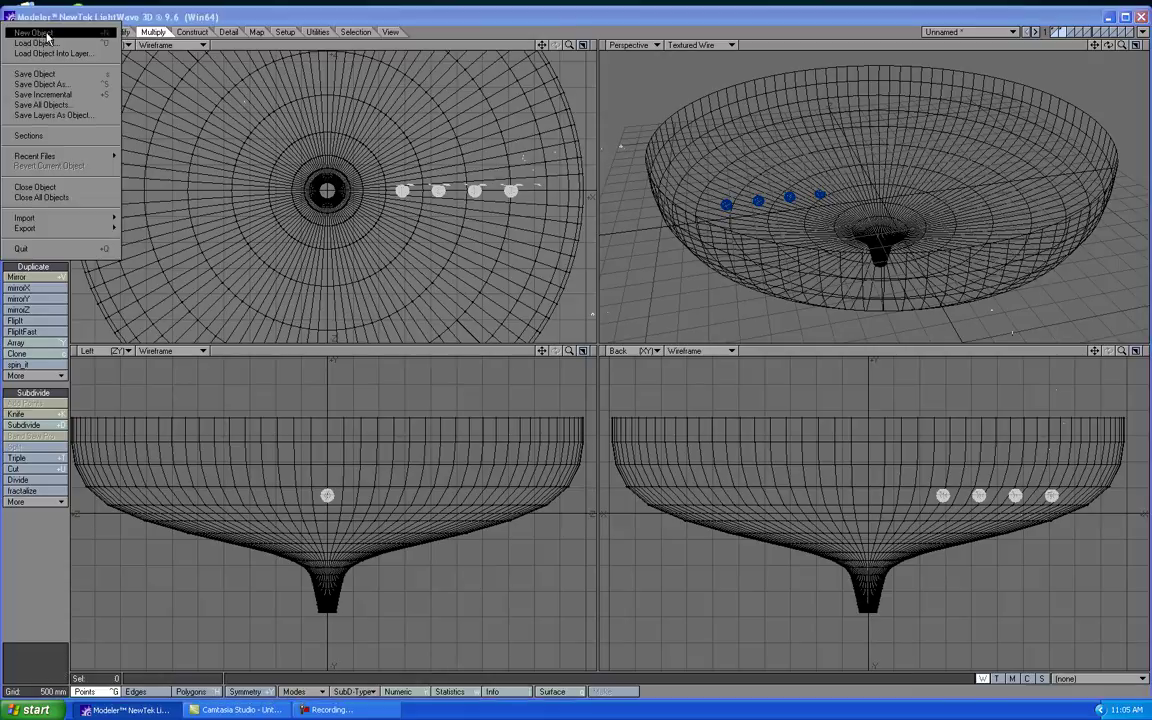
click(63, 86)
text(te)
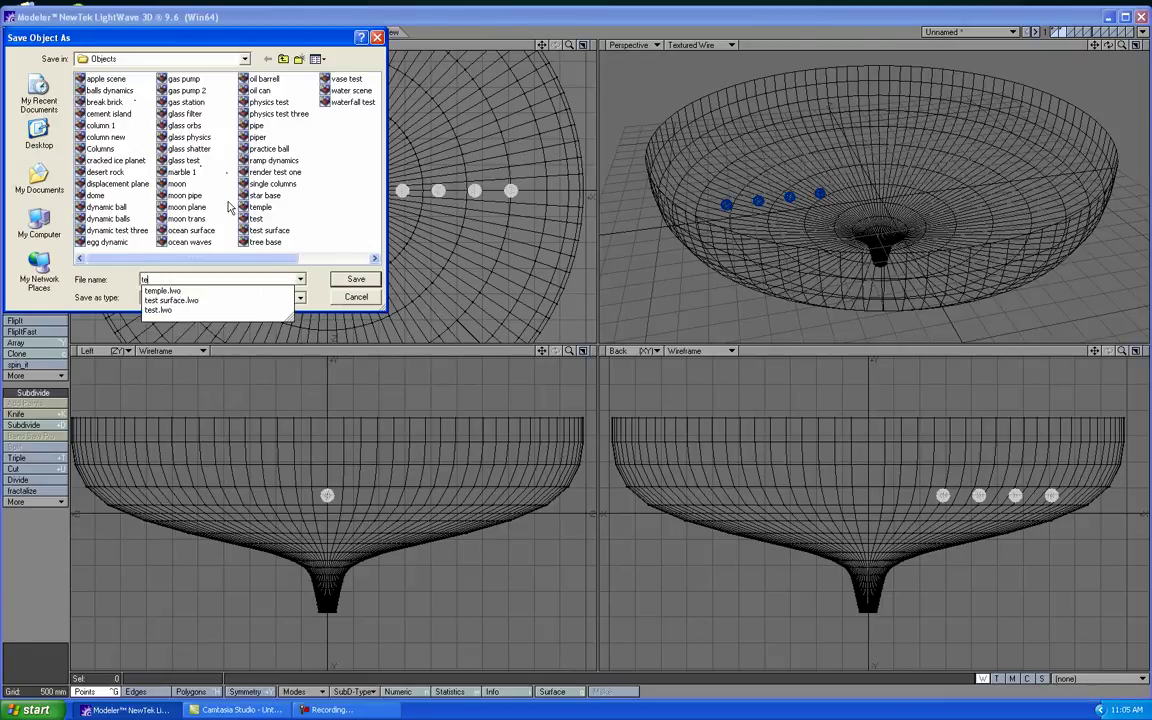
text(st)
key(Return)
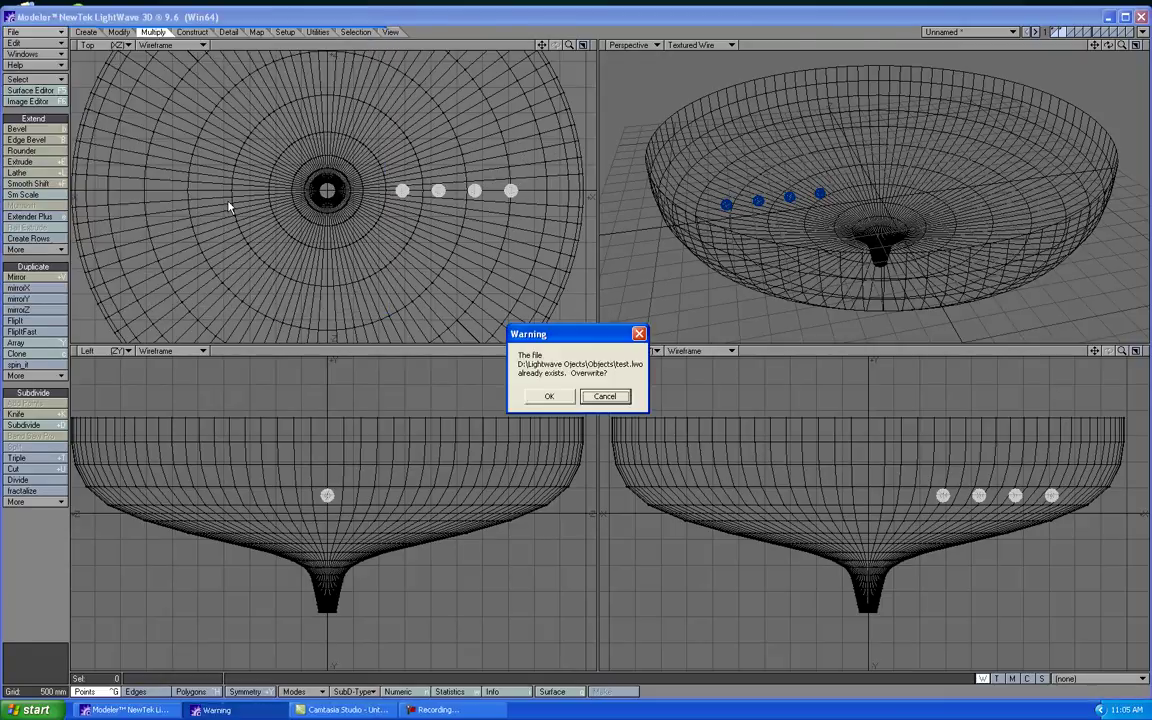
click(534, 392)
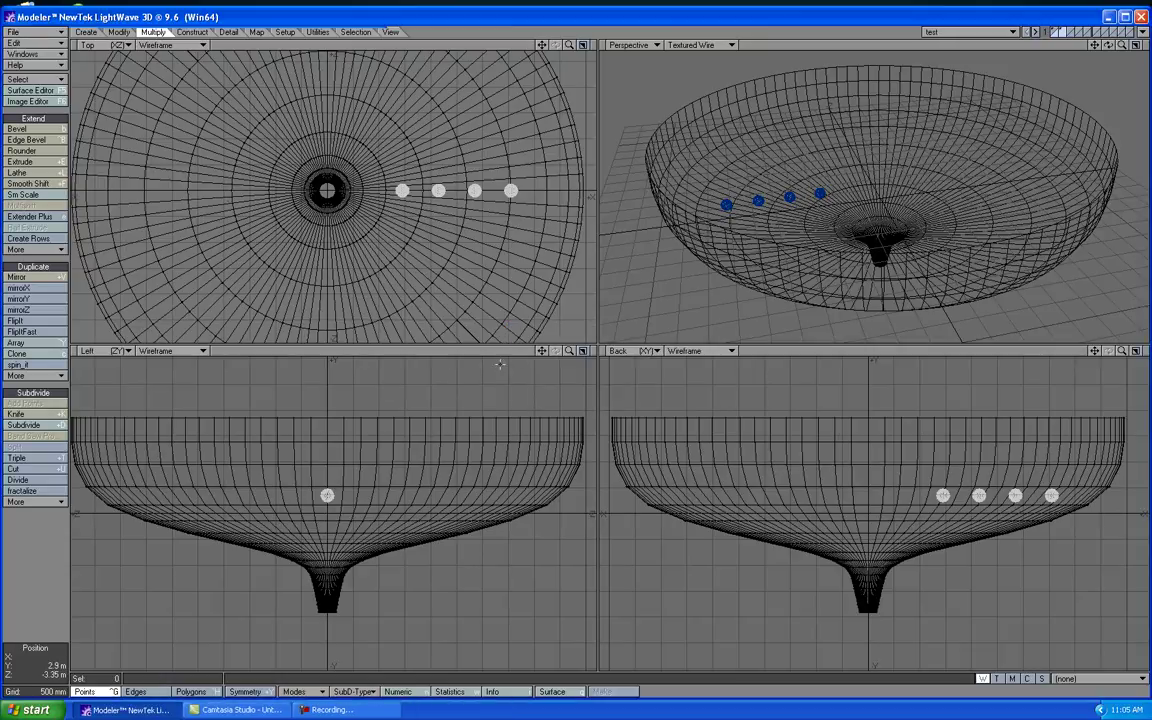